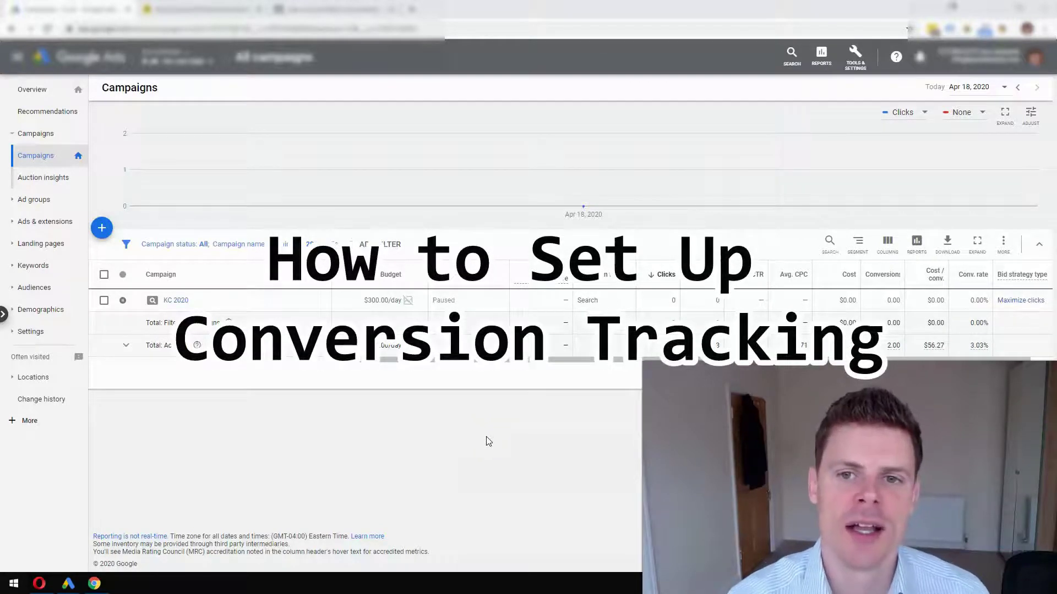
- Go to Tools & Settings > Measurement > Conversions and add a new conversion action
{"action": "left_click", "coordinate": [850, 65]}
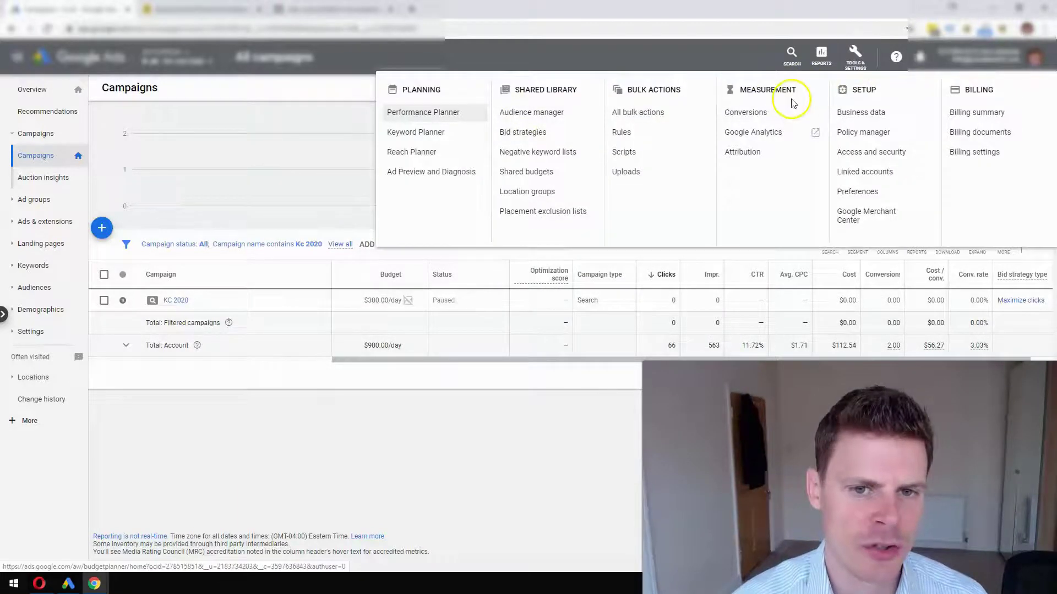
{"action": "left_click", "coordinate": [777, 112]}
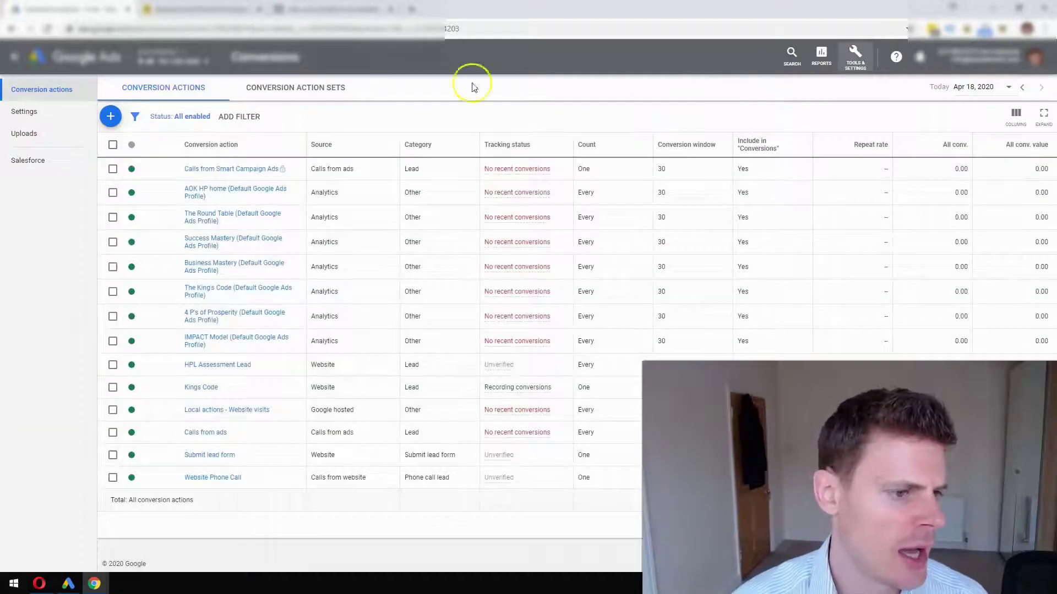
{"action": "left_click", "coordinate": [112, 120]}
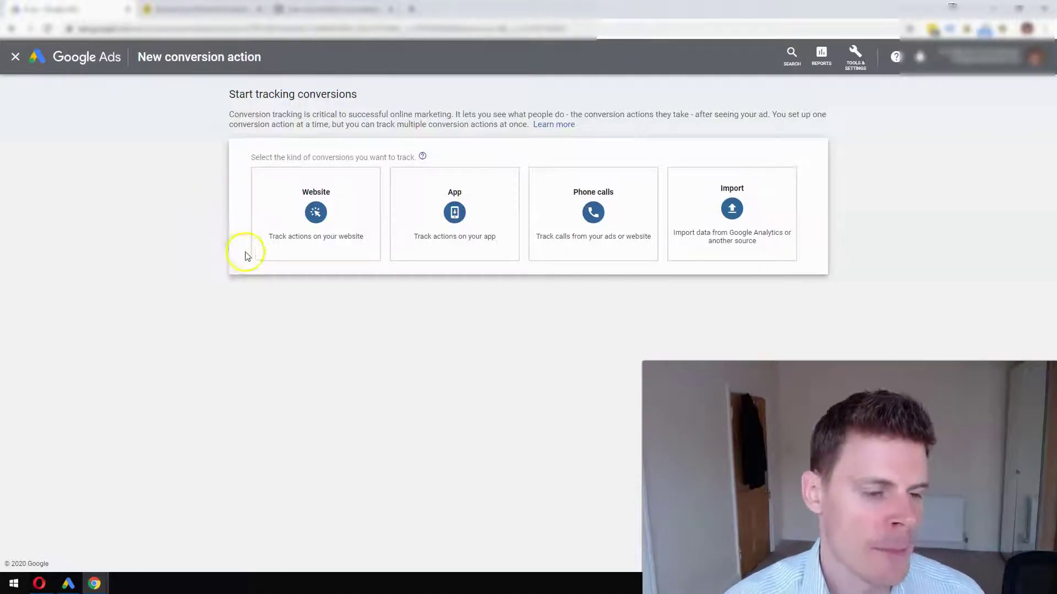
- Choose Website as the conversion type to track
{"action": "mouse_move", "coordinate": [281, 228]}
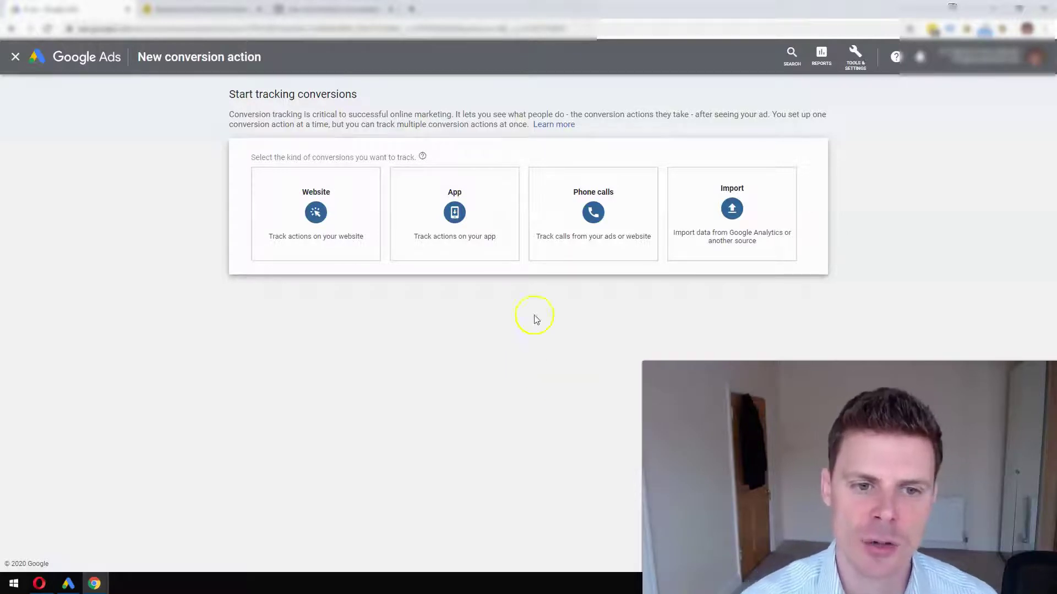
{"action": "mouse_move", "coordinate": [630, 205]}
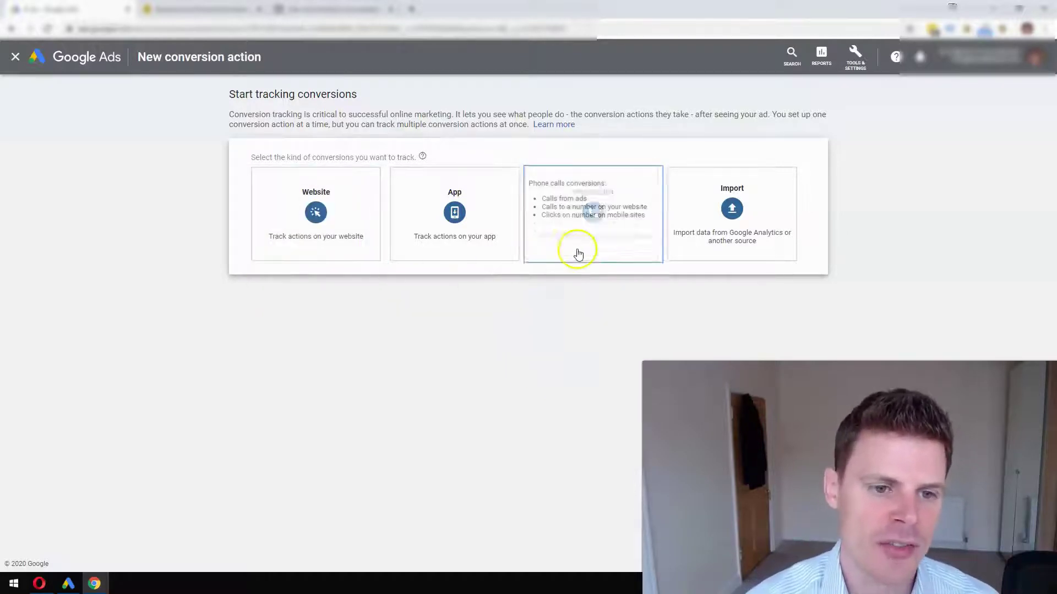
{"action": "left_click", "coordinate": [322, 226]}
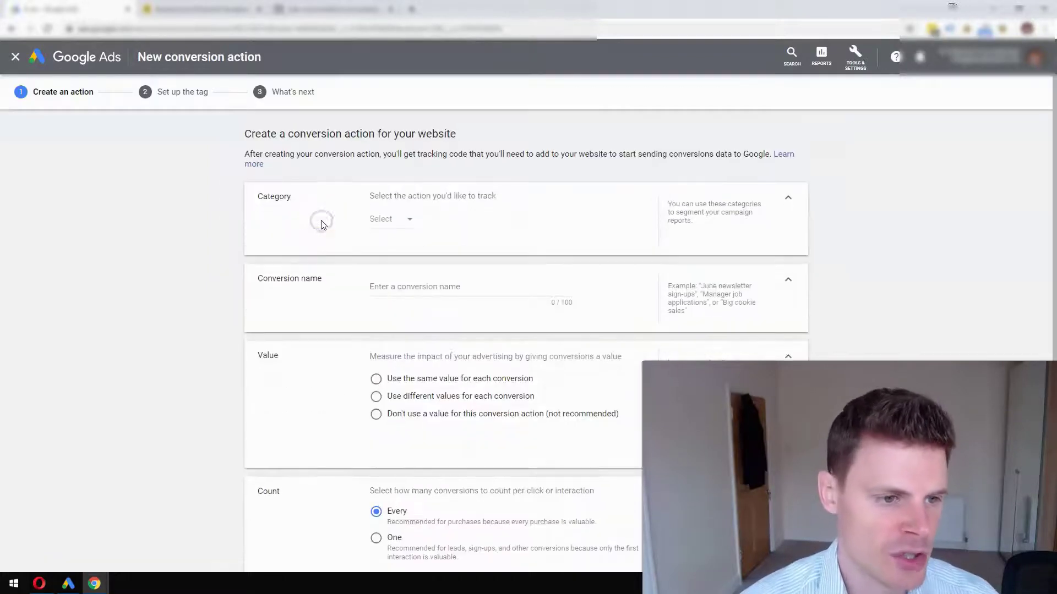
- Set the category to Submit lead form with the same $100 value for each conversion
{"action": "left_click", "coordinate": [392, 226]}
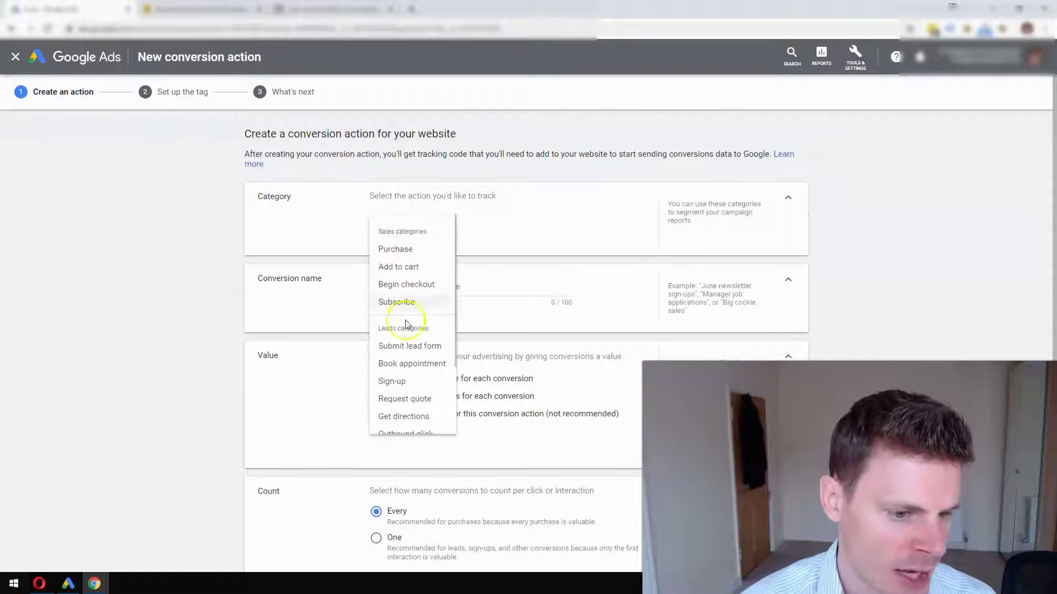
{"action": "left_click", "coordinate": [410, 347]}
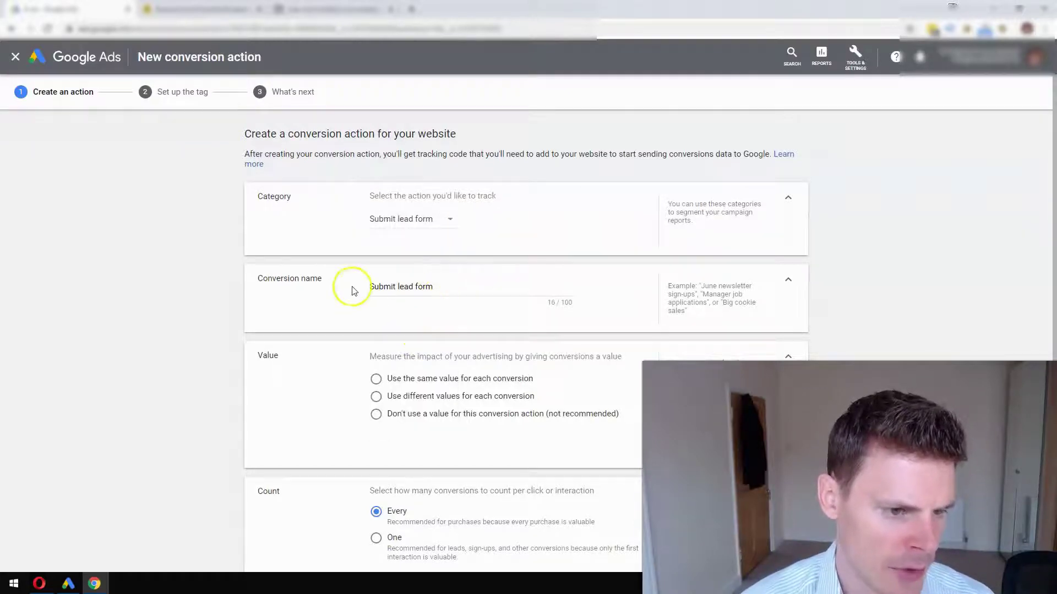
{"action": "scroll", "coordinate": [396, 289], "scroll_direction": "down", "scroll_amount": 2}
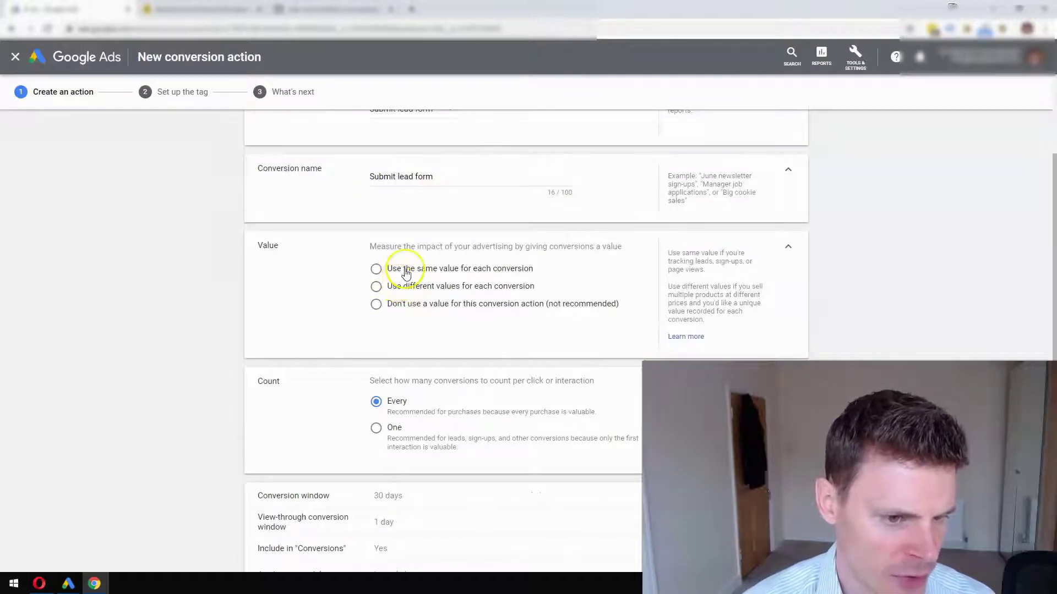
{"action": "left_click", "coordinate": [405, 270]}
{"action": "left_click", "coordinate": [483, 311]}
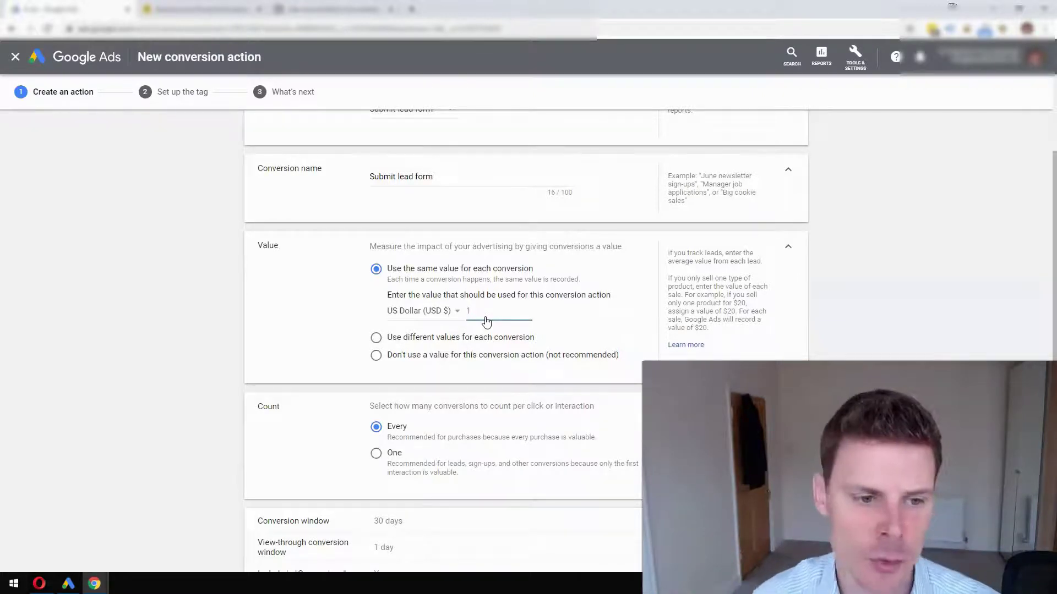
{"action": "type", "text": "00"}
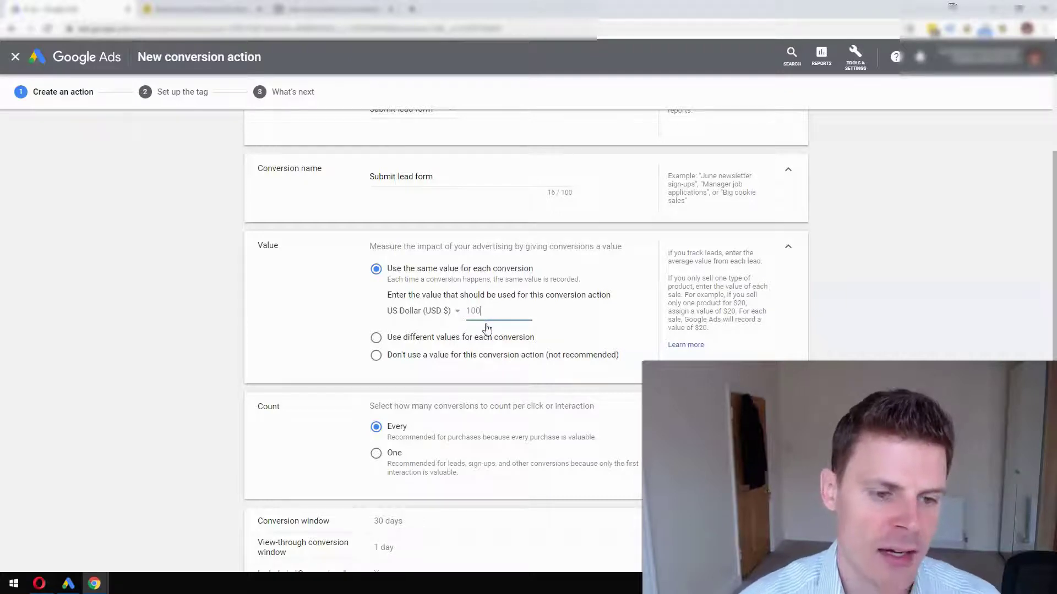
{"action": "left_click", "coordinate": [508, 307]}
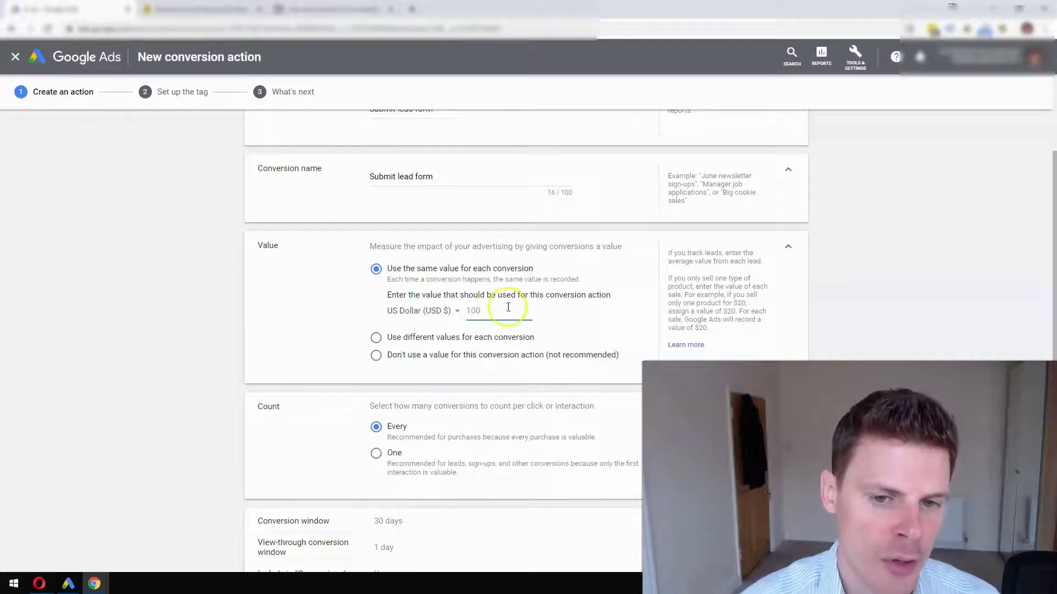
{"action": "left_click", "coordinate": [788, 249]}
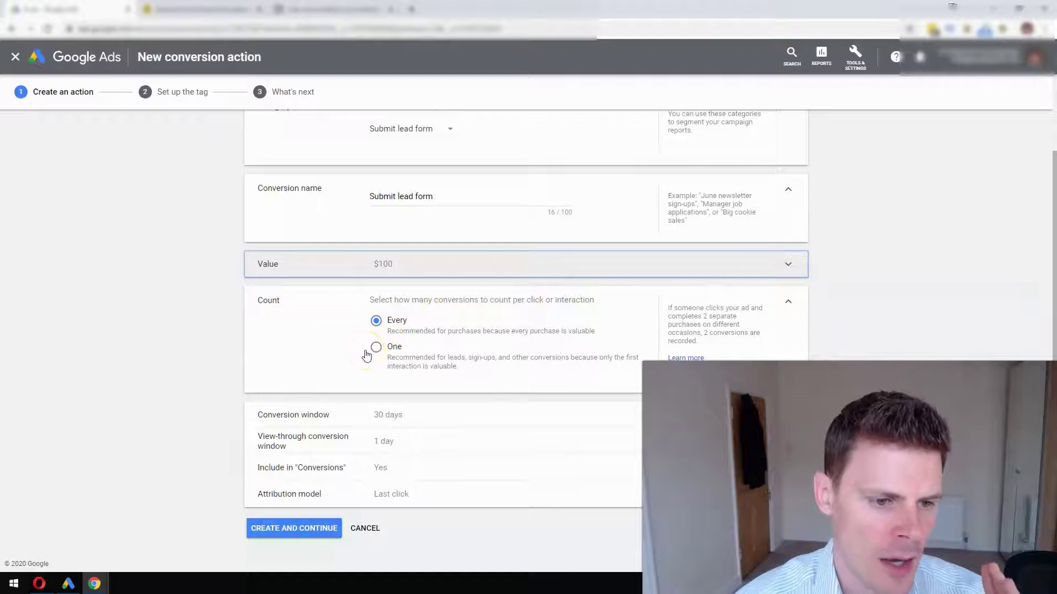
- Set Count to One conversion per interaction
{"action": "left_click", "coordinate": [347, 349]}
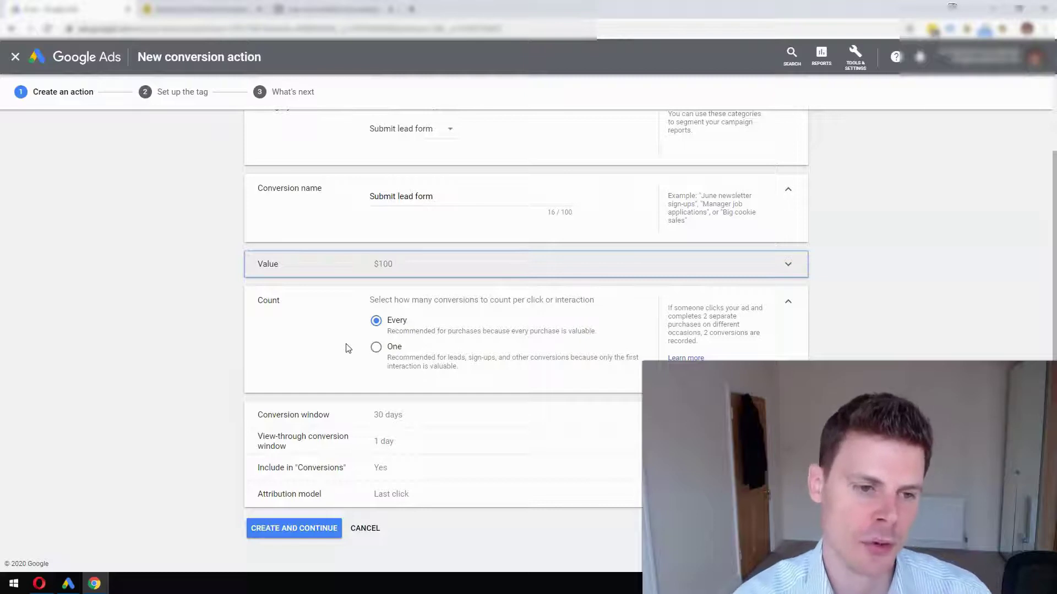
{"action": "left_click", "coordinate": [375, 346]}
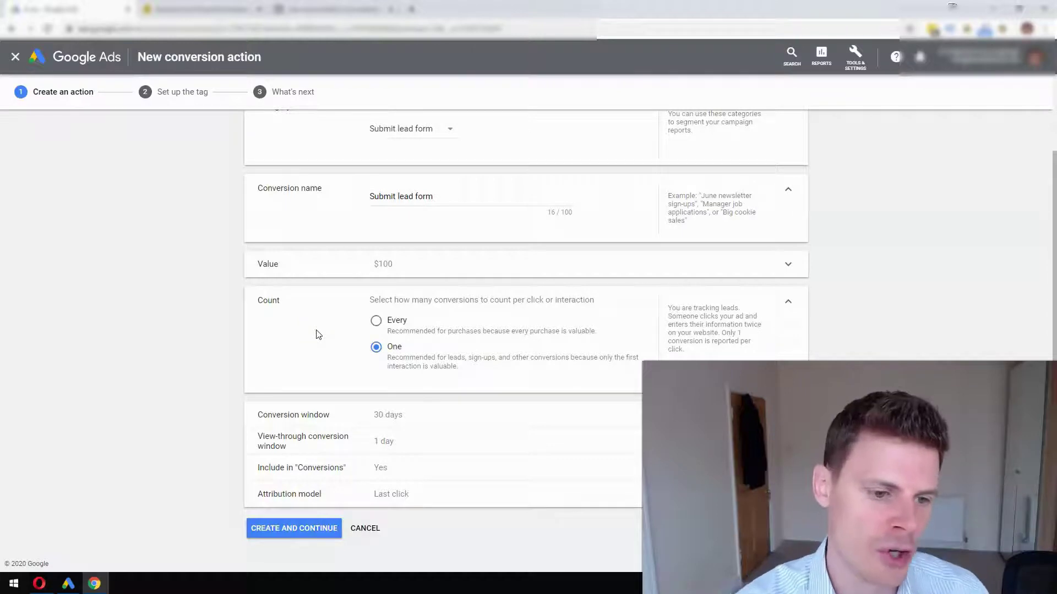
{"action": "left_click", "coordinate": [315, 335]}
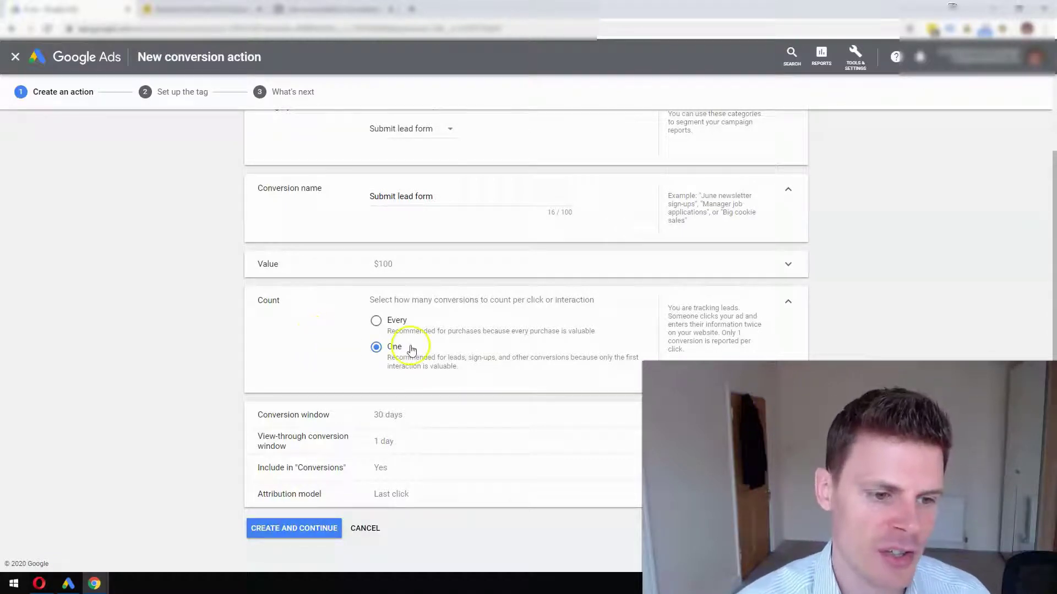
{"action": "left_click", "coordinate": [377, 350]}
{"action": "left_click", "coordinate": [292, 358]}
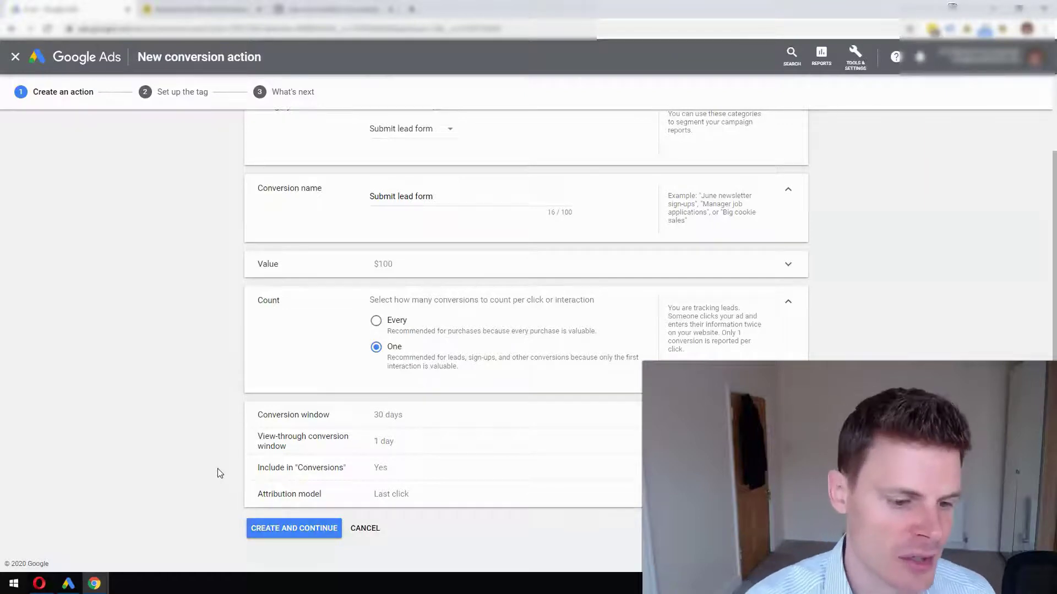
- Rename the action 'Submit lead form 1' to fix the duplicate name and create it
{"action": "left_click", "coordinate": [280, 534]}
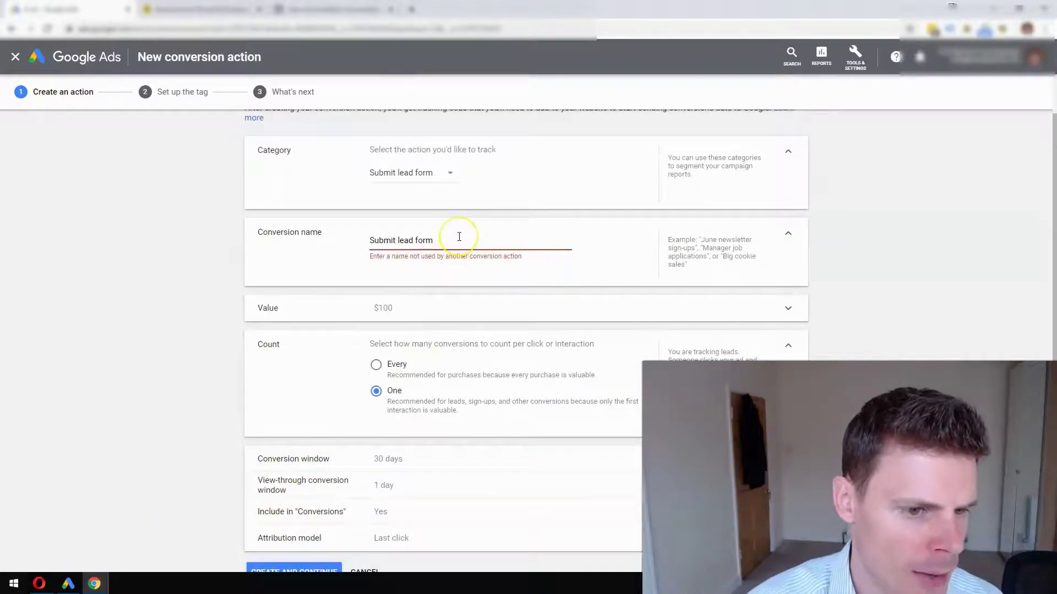
{"action": "type", "text": "1"}
{"action": "scroll", "coordinate": [418, 330], "scroll_direction": "down", "scroll_amount": 1}
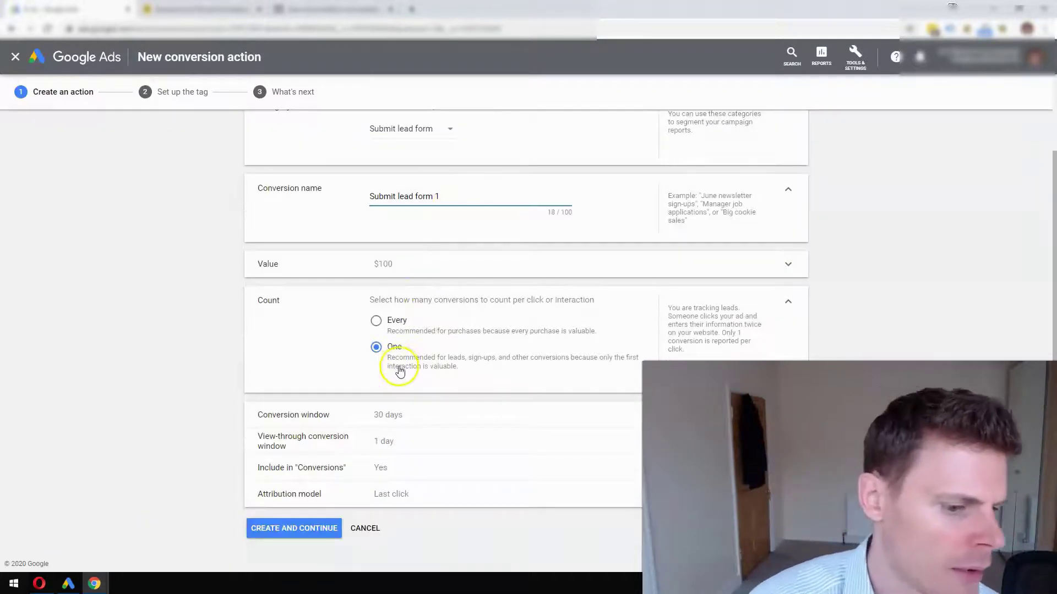
{"action": "left_click", "coordinate": [318, 528]}
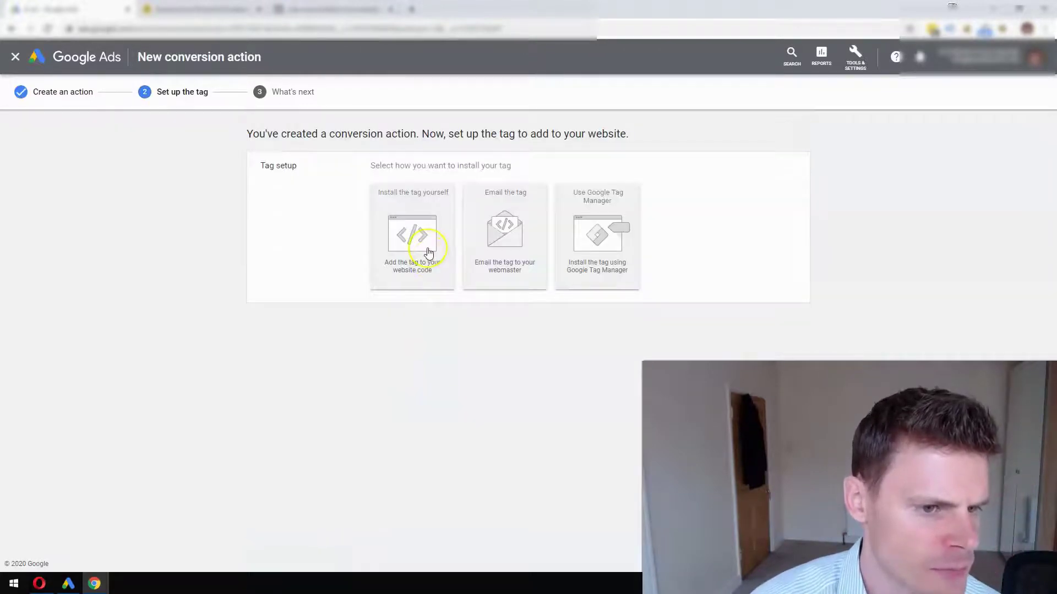
- Choose to install the tag yourself and scroll to the global site tag code
{"action": "left_click", "coordinate": [423, 254]}
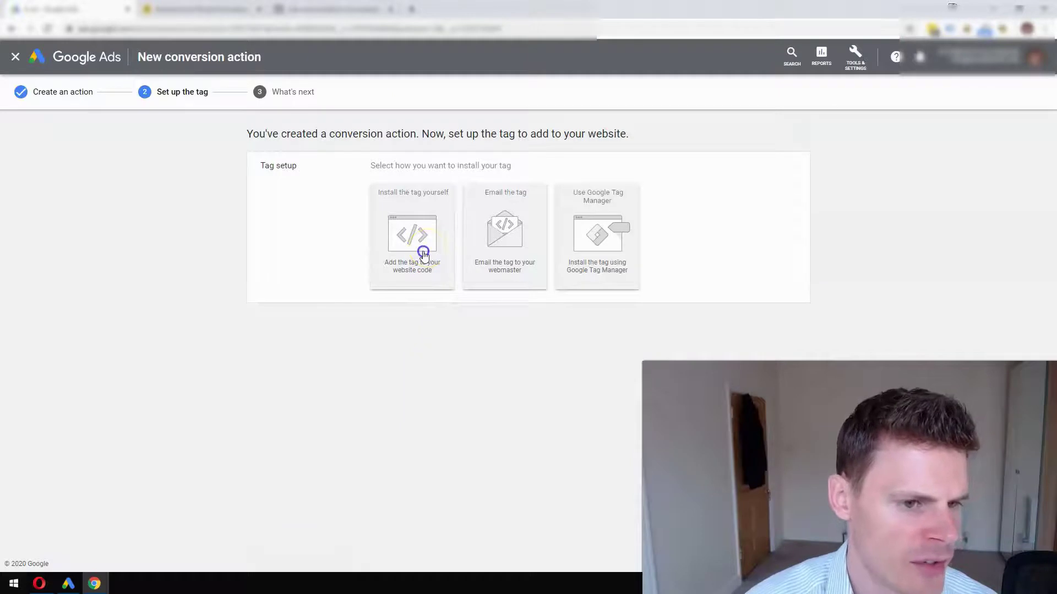
{"action": "scroll", "coordinate": [427, 256], "scroll_direction": "down", "scroll_amount": 3}
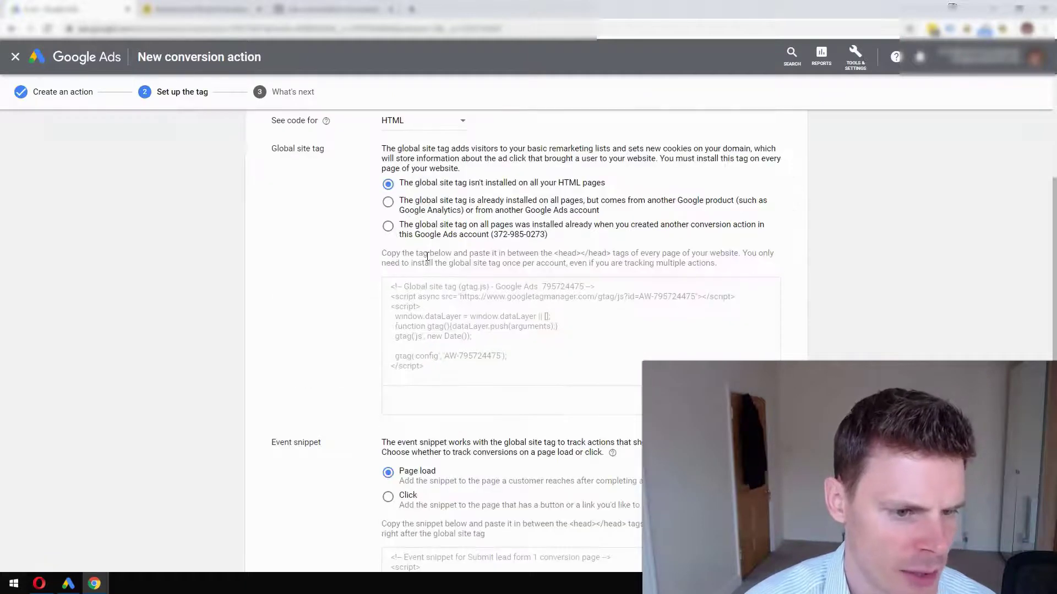
{"action": "scroll", "coordinate": [427, 257], "scroll_direction": "up", "scroll_amount": 3}
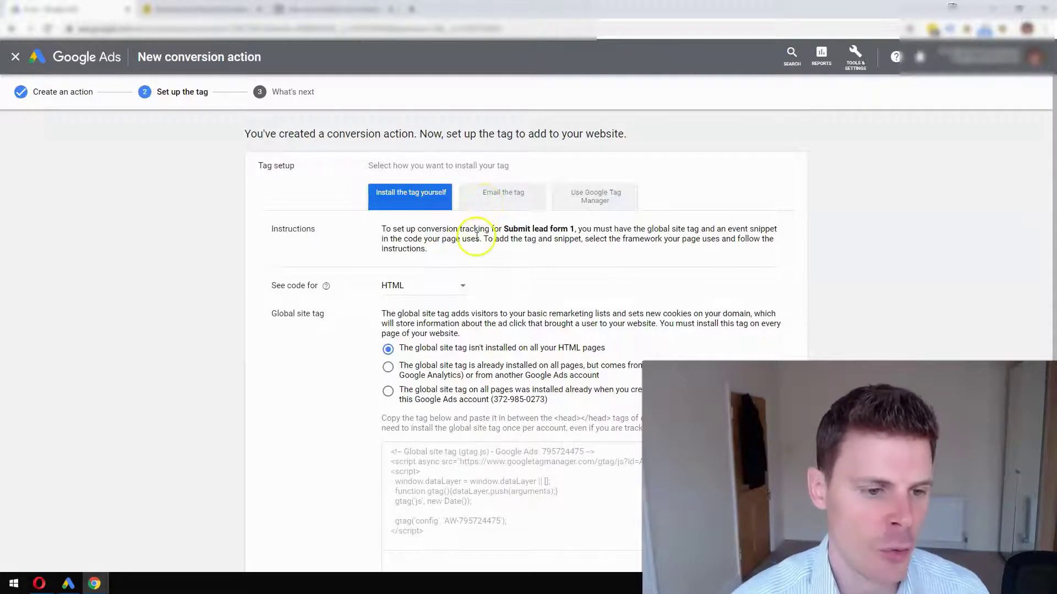
{"action": "scroll", "coordinate": [483, 215], "scroll_direction": "down", "scroll_amount": 2}
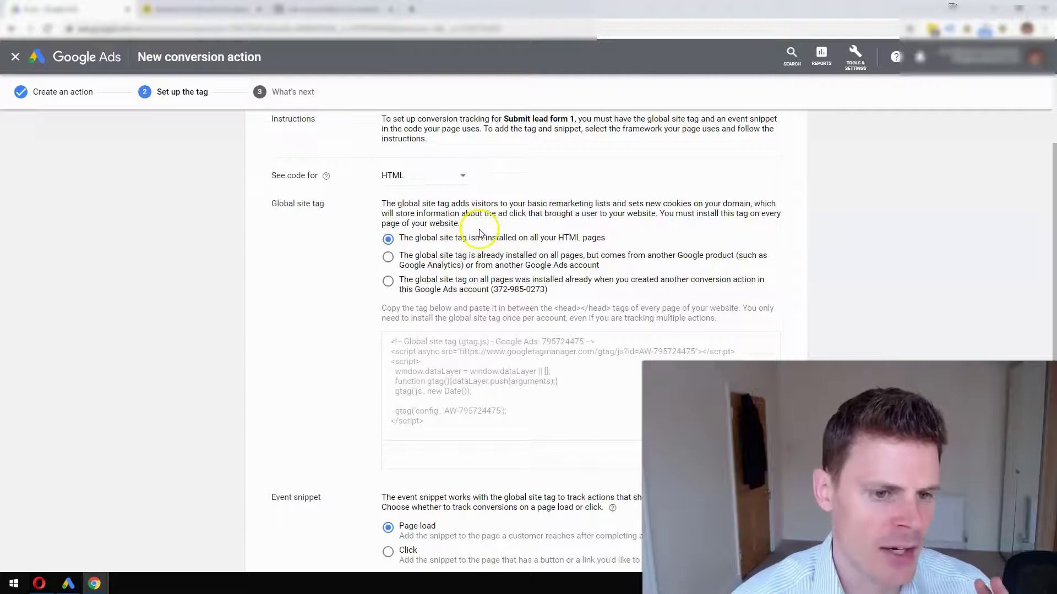
{"action": "scroll", "coordinate": [477, 235], "scroll_direction": "down", "scroll_amount": 1}
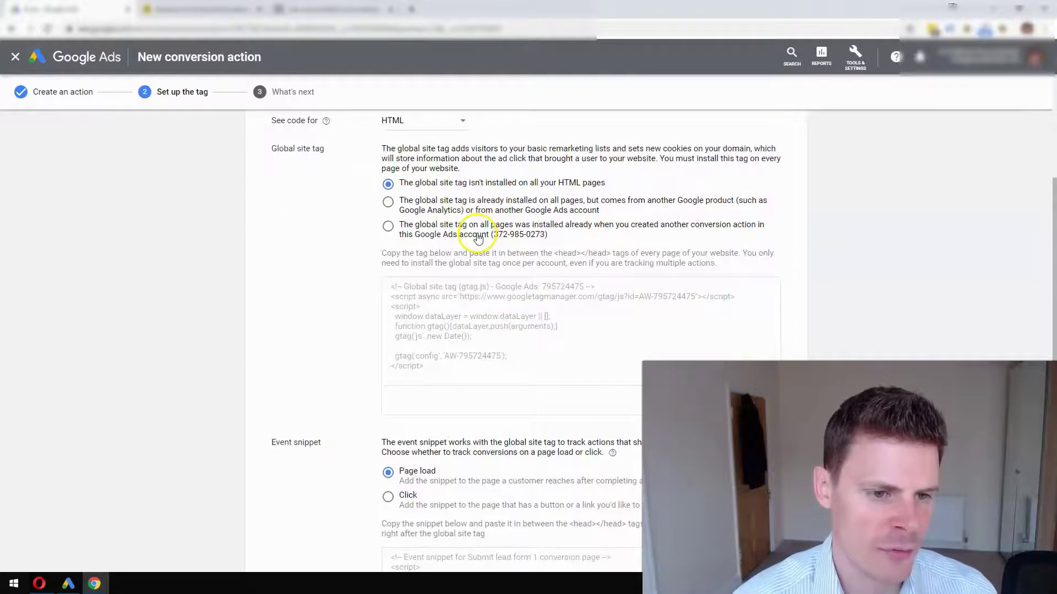
{"action": "scroll", "coordinate": [477, 238], "scroll_direction": "down", "scroll_amount": 1}
- Copy the global site tag and the Submit lead form 1 event snippet code
{"action": "left_click", "coordinate": [471, 253]}
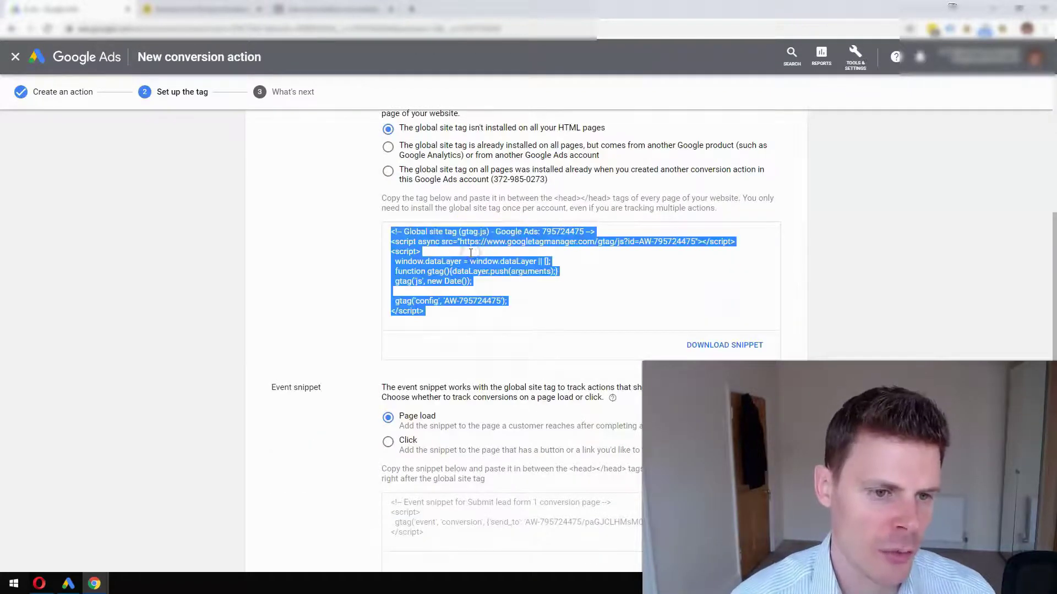
{"action": "left_click", "coordinate": [474, 250]}
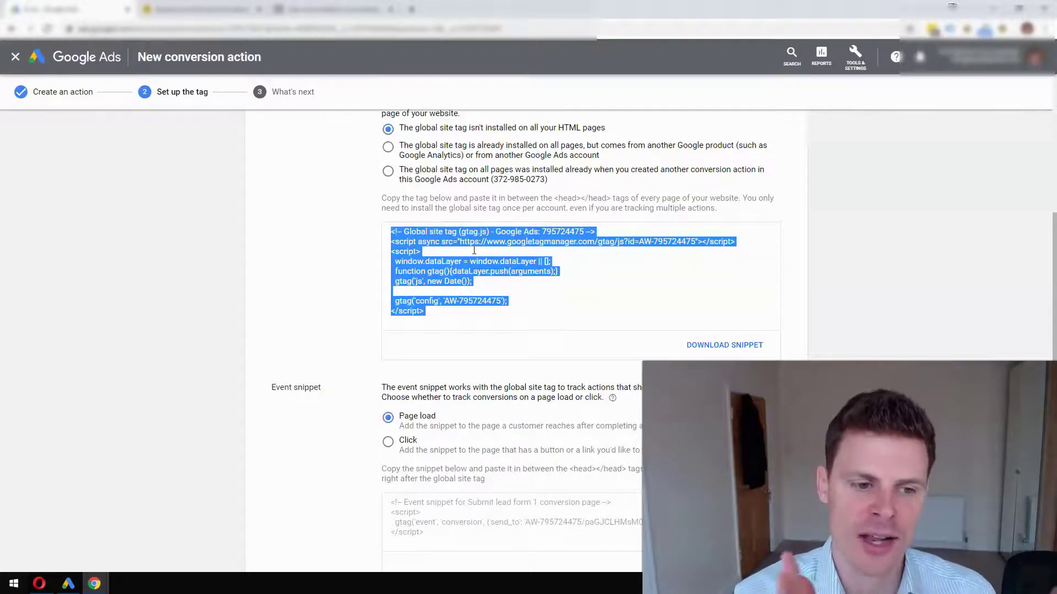
{"action": "scroll", "coordinate": [484, 236], "scroll_direction": "down", "scroll_amount": 1}
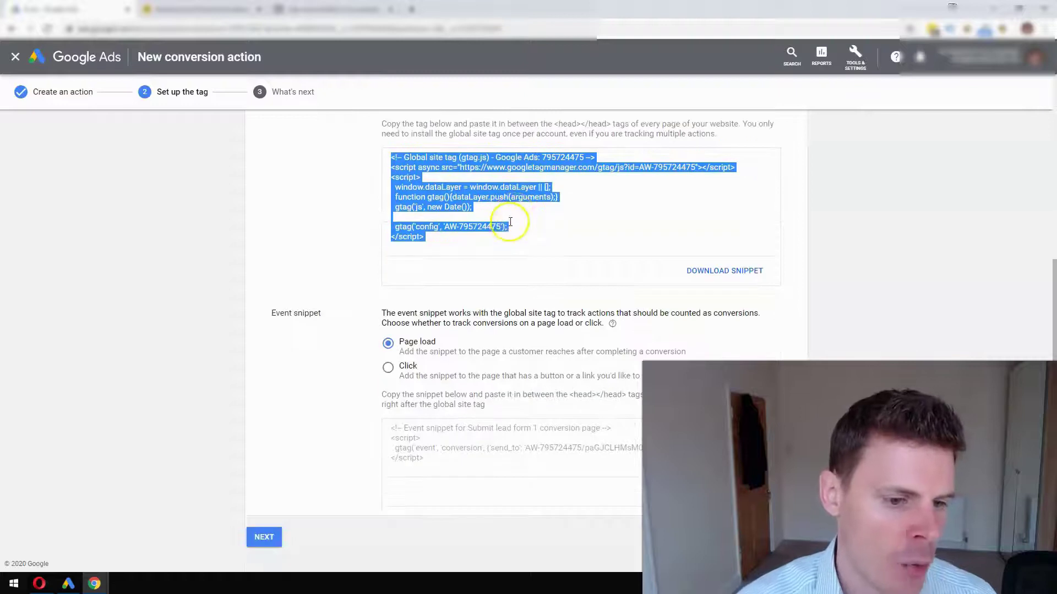
{"action": "left_click", "coordinate": [441, 439]}
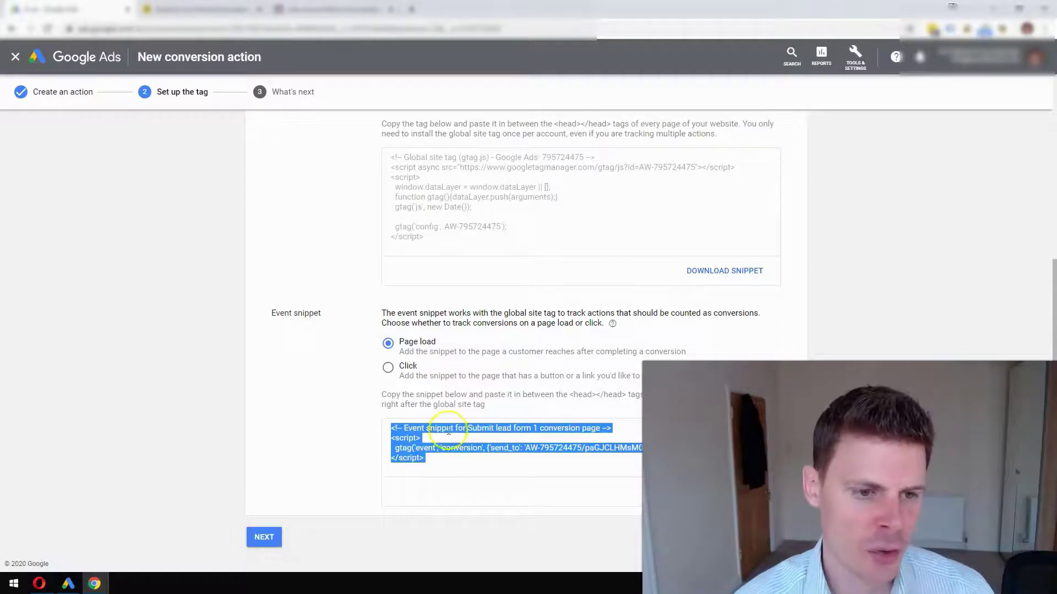
{"action": "left_click", "coordinate": [495, 214]}
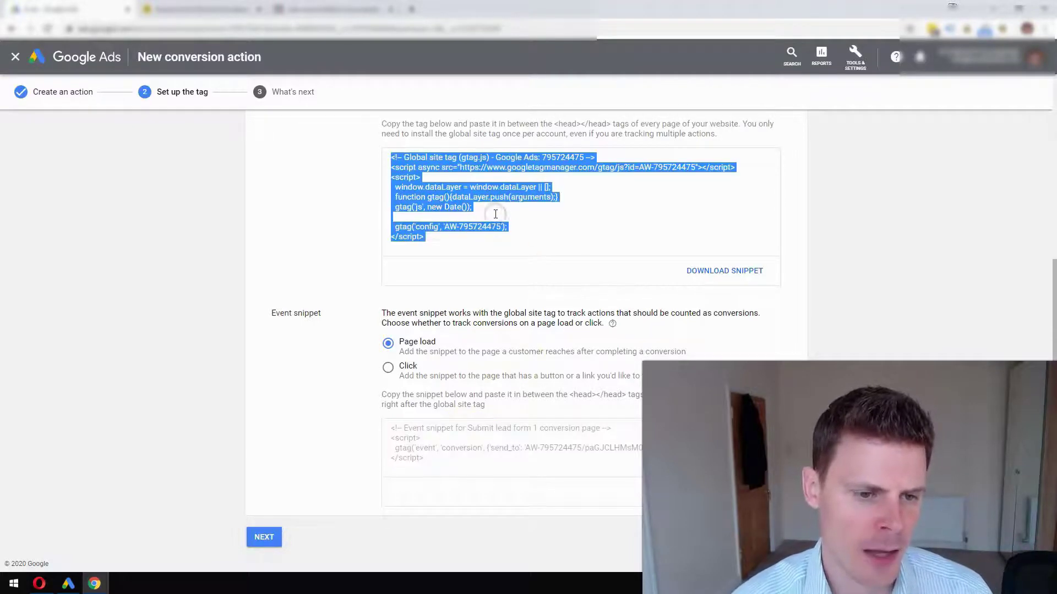
{"action": "left_click", "coordinate": [467, 455]}
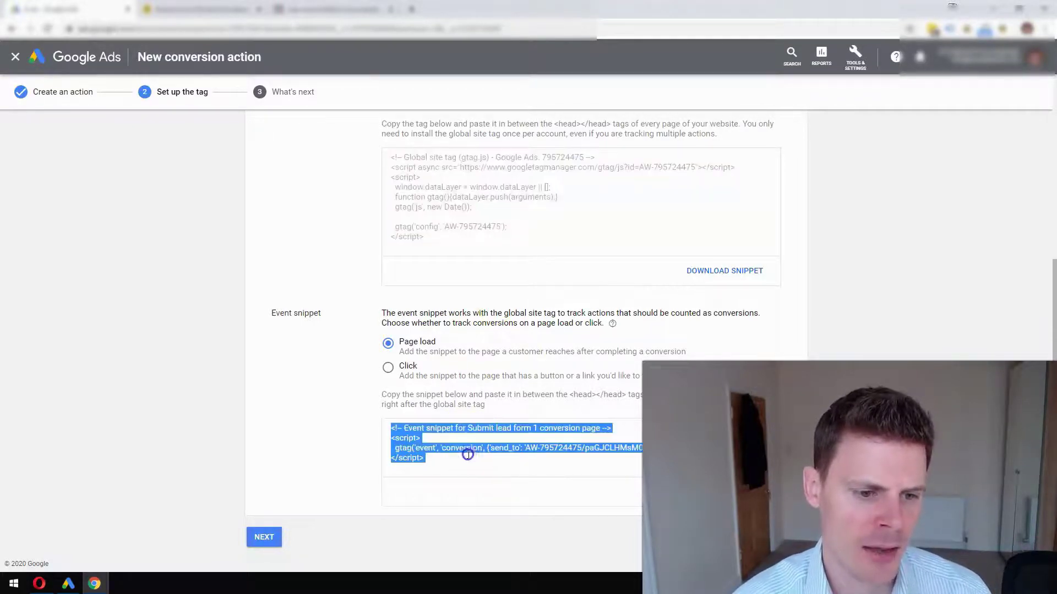
{"action": "left_click", "coordinate": [492, 223]}
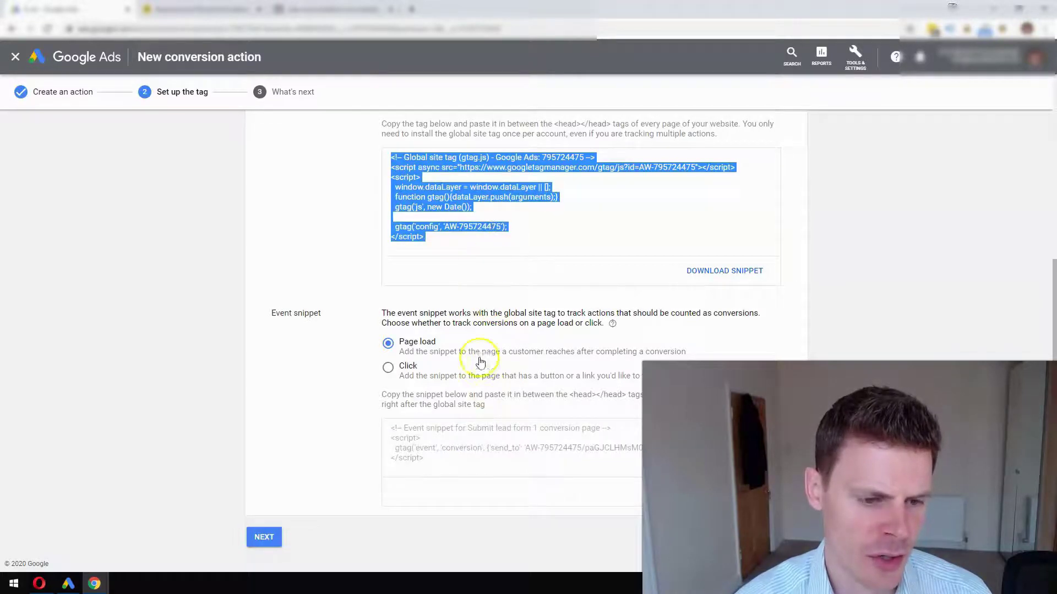
{"action": "left_click", "coordinate": [480, 429]}
{"action": "scroll", "coordinate": [500, 271], "scroll_direction": "up", "scroll_amount": 1}
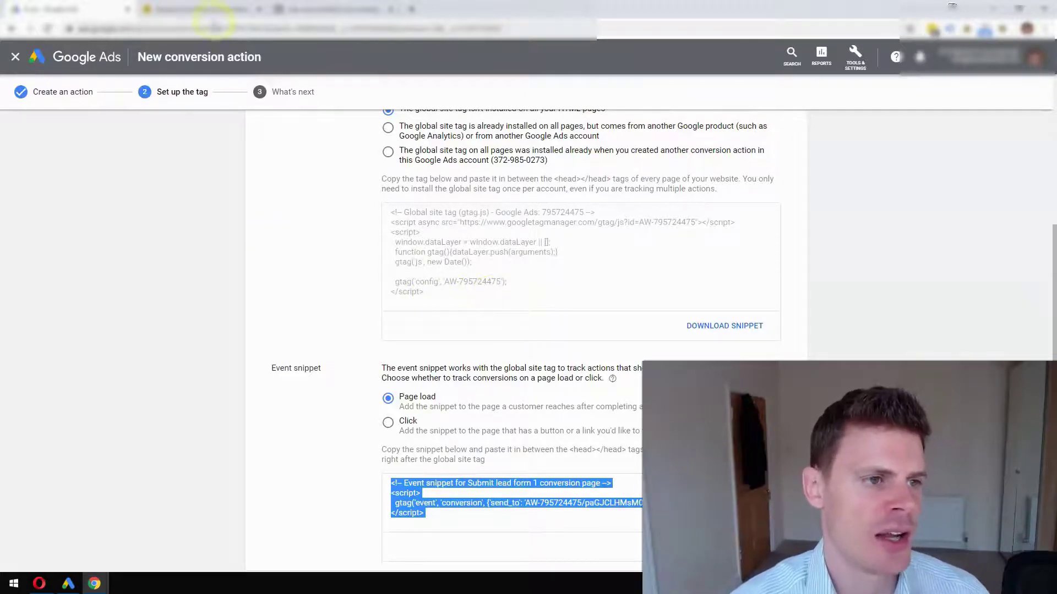
{"action": "left_click", "coordinate": [217, 11]}
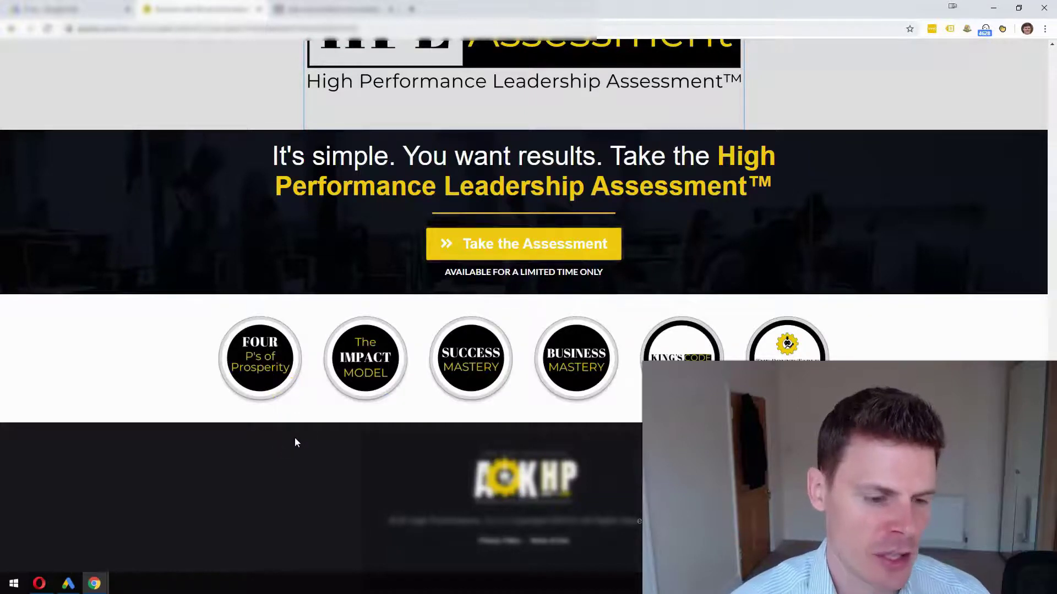
- View the High Performance Leadership Assessment landing page's source
{"action": "right_click", "coordinate": [294, 275]}
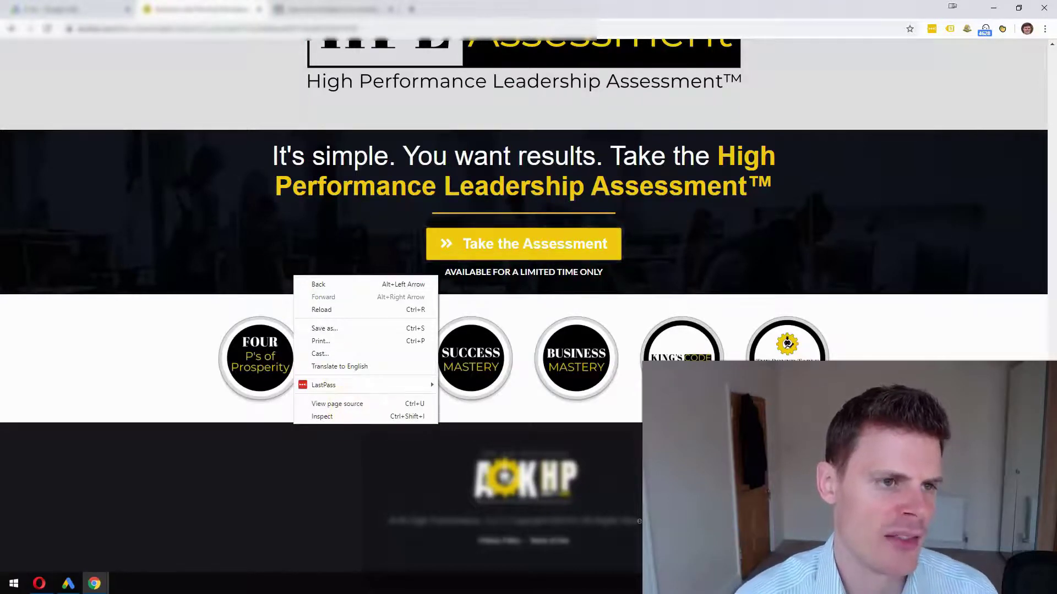
{"action": "left_click", "coordinate": [337, 7]}
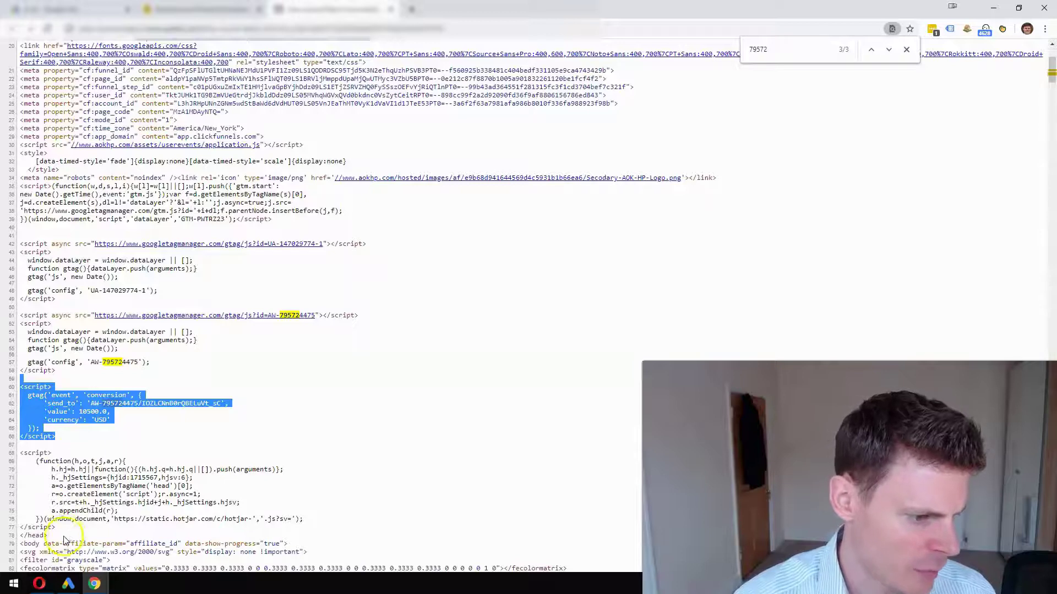
- Highlight the closing head tag on line 78, then return to the landing page
{"action": "left_click_drag", "start_coordinate": [47, 536], "coordinate": [24, 537]}
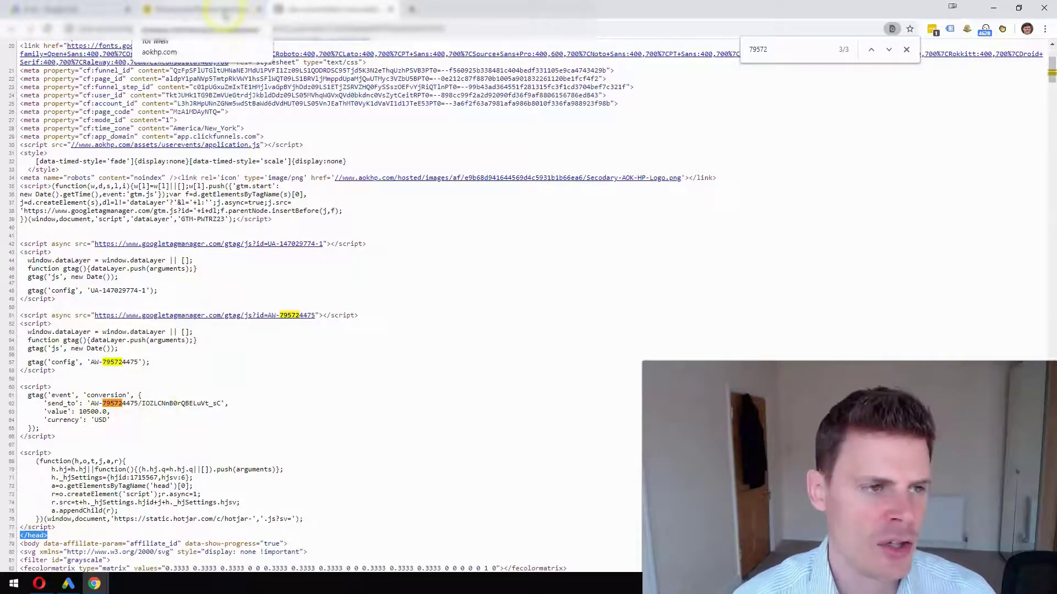
{"action": "left_click", "coordinate": [224, 16]}
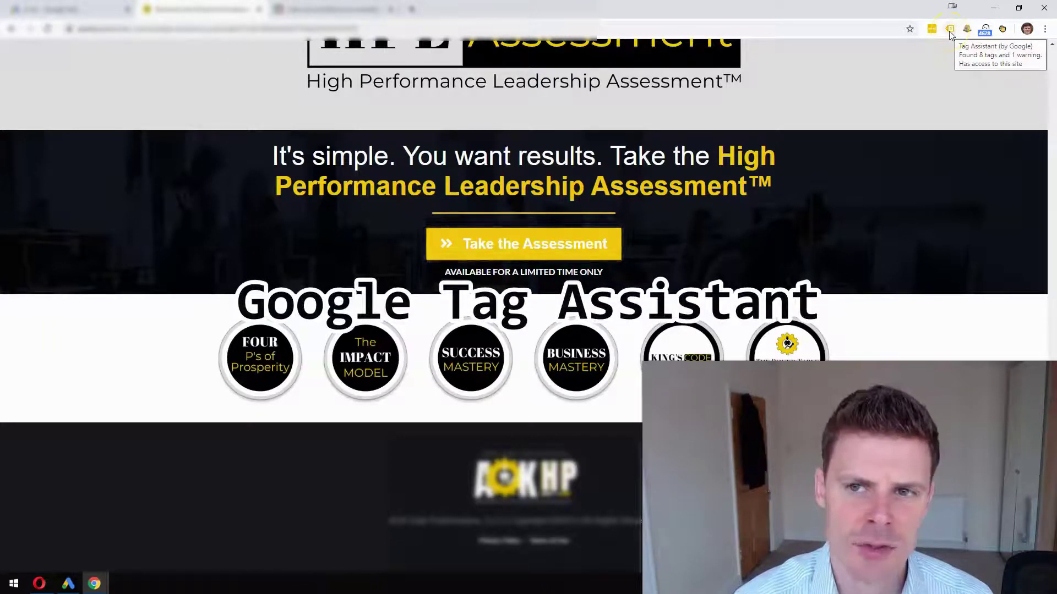
- Check Tag Assistant's detected Google Ads tags on the page, then return to Google Ads
{"action": "left_click", "coordinate": [950, 31]}
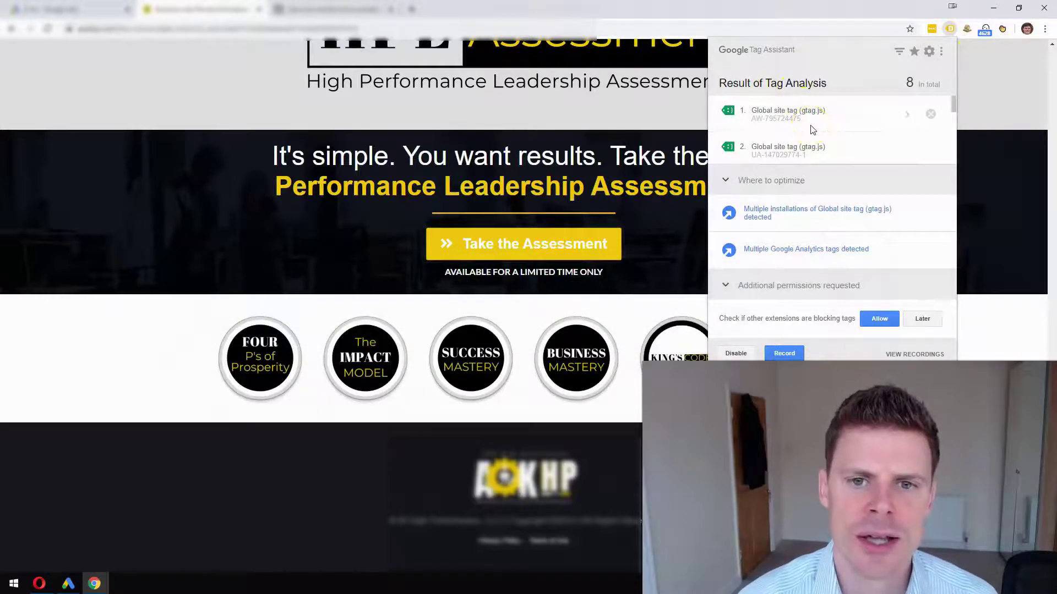
{"action": "scroll", "coordinate": [809, 129], "scroll_direction": "down", "scroll_amount": 3}
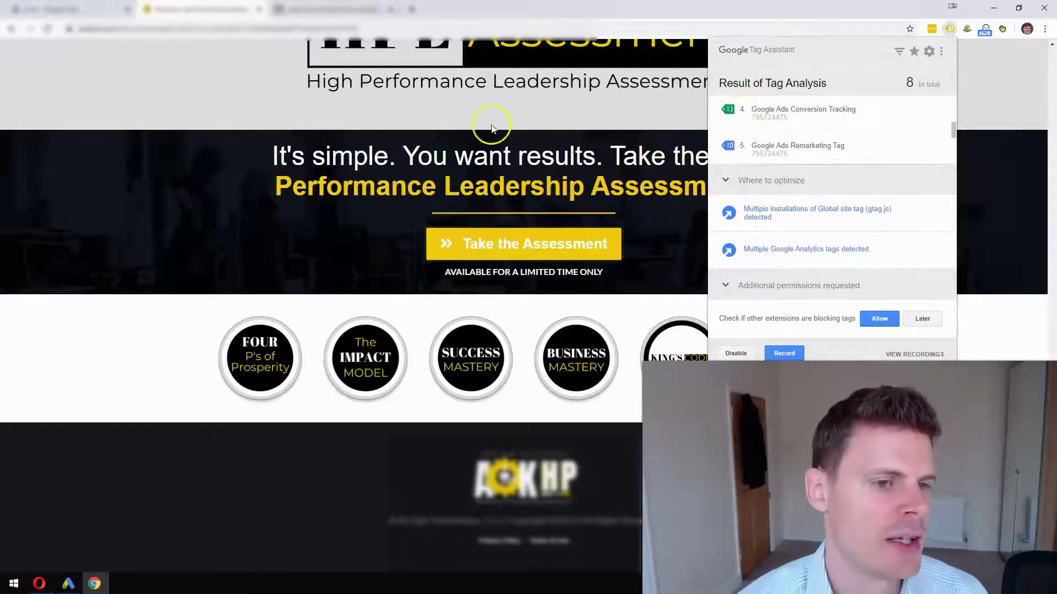
{"action": "left_click", "coordinate": [146, 108]}
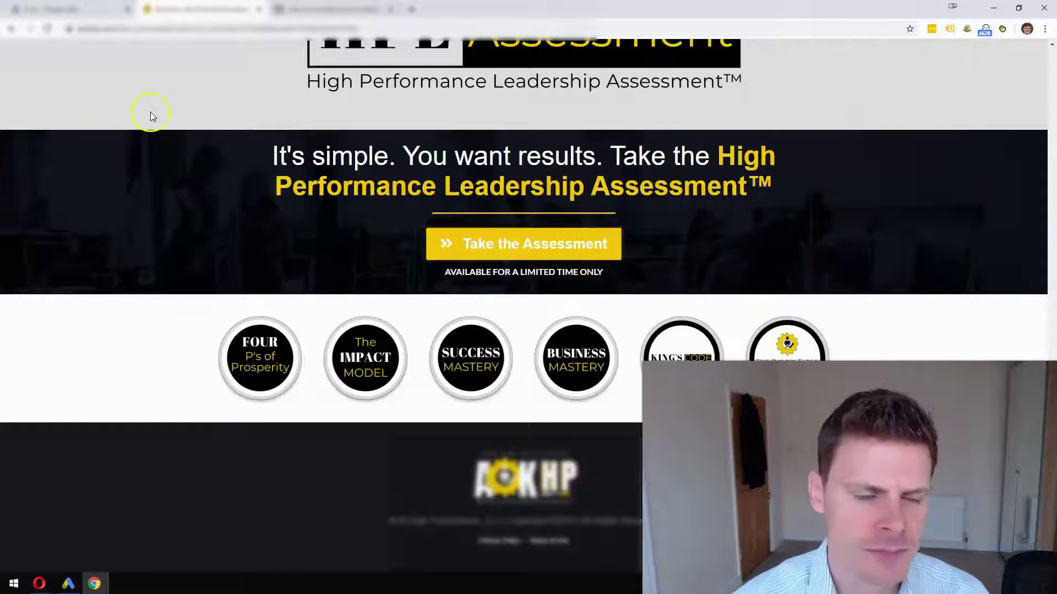
{"action": "left_click", "coordinate": [77, 8]}
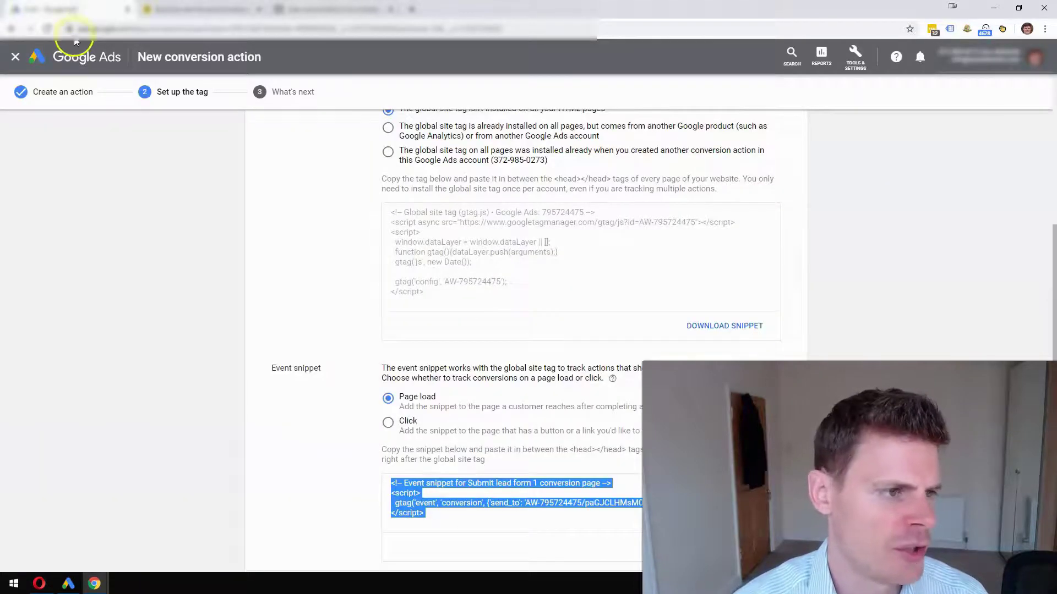
- Start another new conversion action and choose Phone calls as its type
{"action": "left_click", "coordinate": [15, 56]}
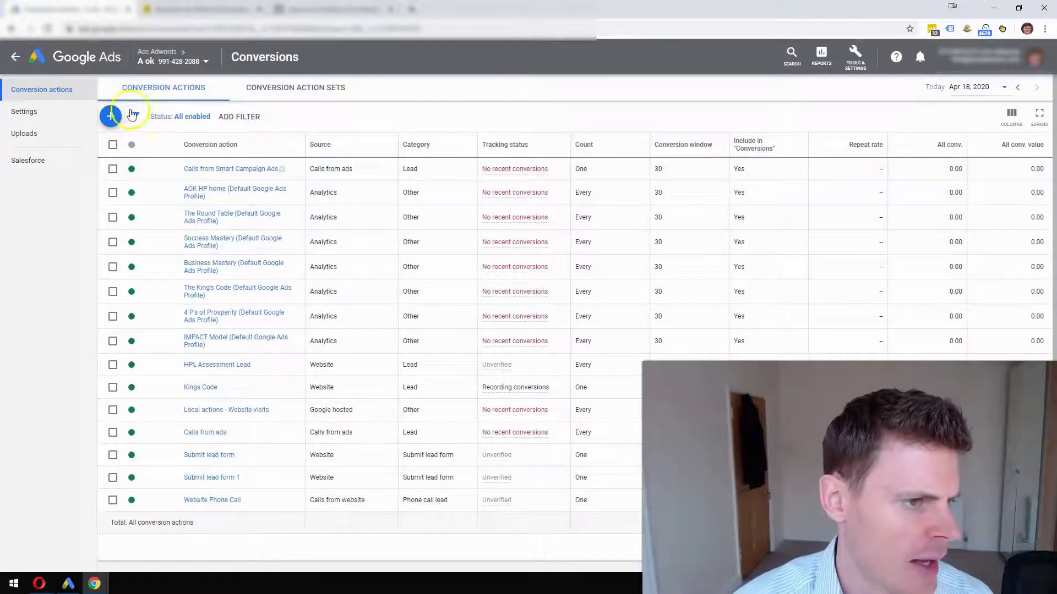
{"action": "left_click", "coordinate": [111, 117]}
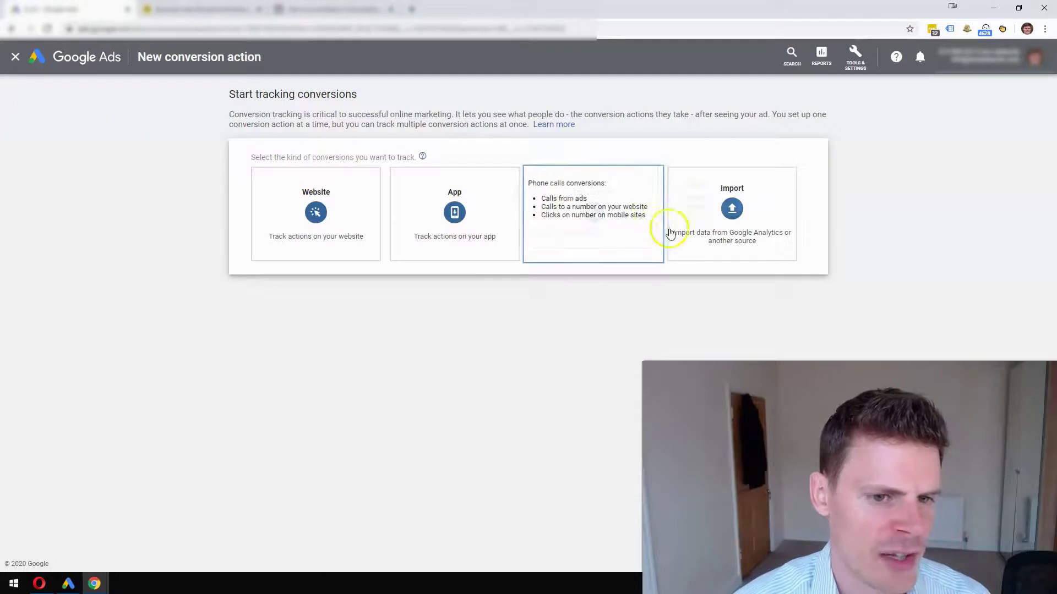
{"action": "mouse_move", "coordinate": [605, 266]}
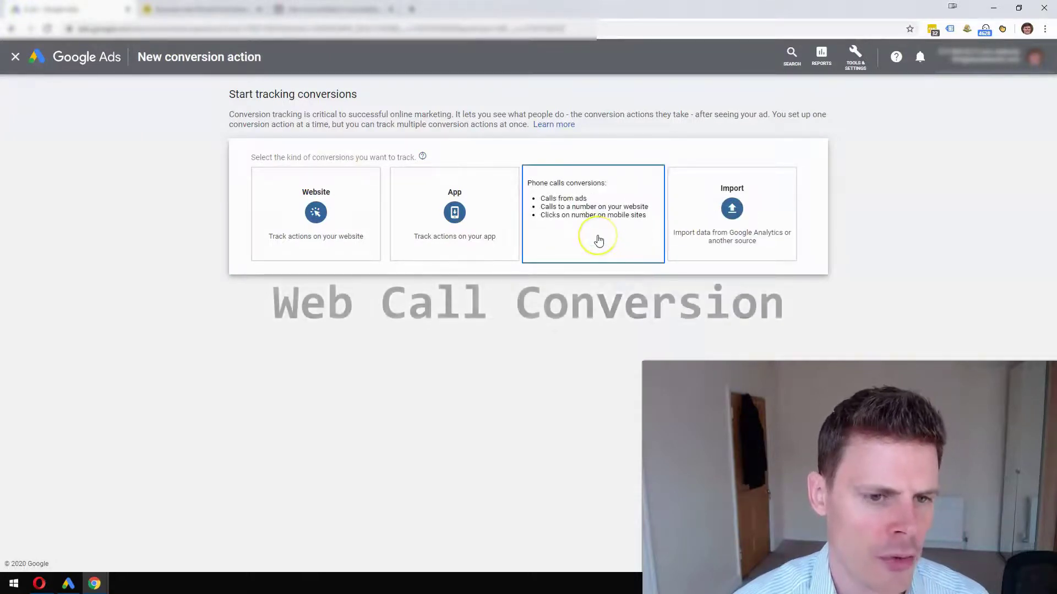
{"action": "left_click", "coordinate": [597, 240]}
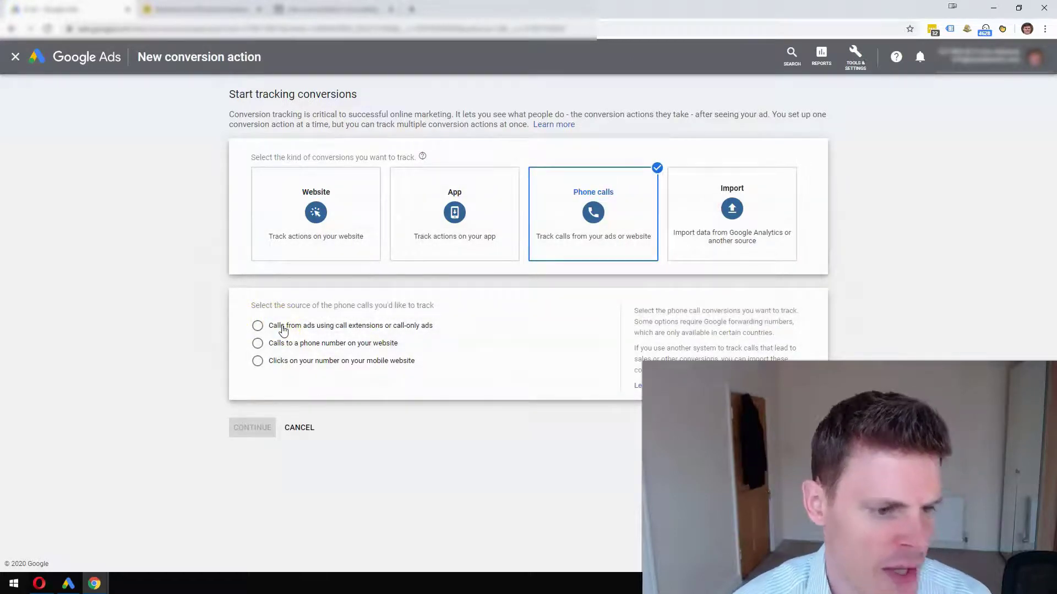
- Select 'Calls to a phone number on your website' as the call source
{"action": "left_click", "coordinate": [286, 319]}
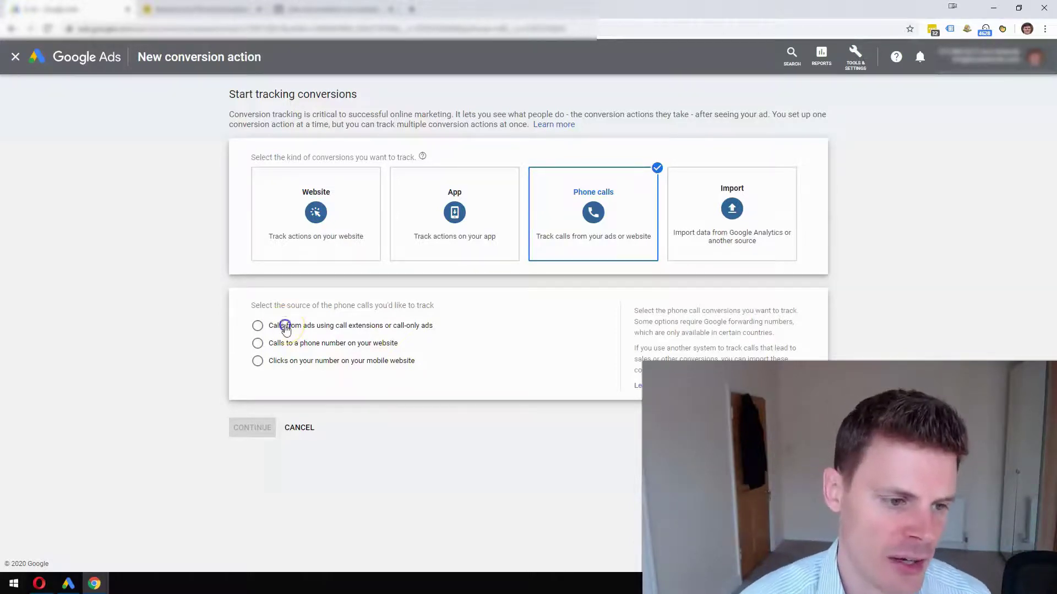
{"action": "left_click", "coordinate": [284, 325]}
{"action": "left_click", "coordinate": [284, 342]}
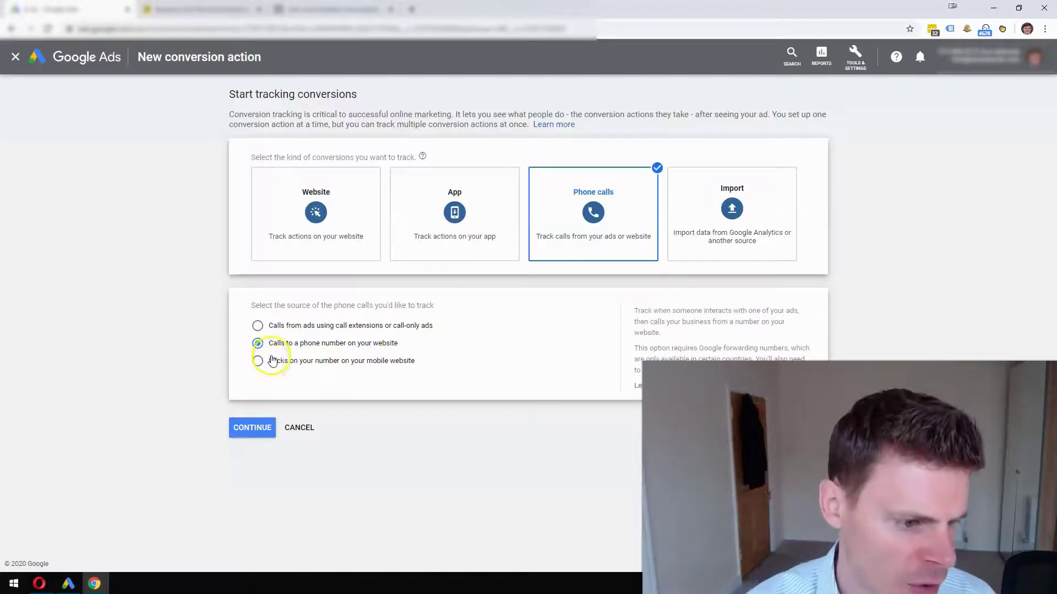
- Name the conversion action 'Web Calls', give every conversion a fixed value of 100, and create it
{"action": "left_click", "coordinate": [253, 427]}
{"action": "left_click", "coordinate": [459, 227]}
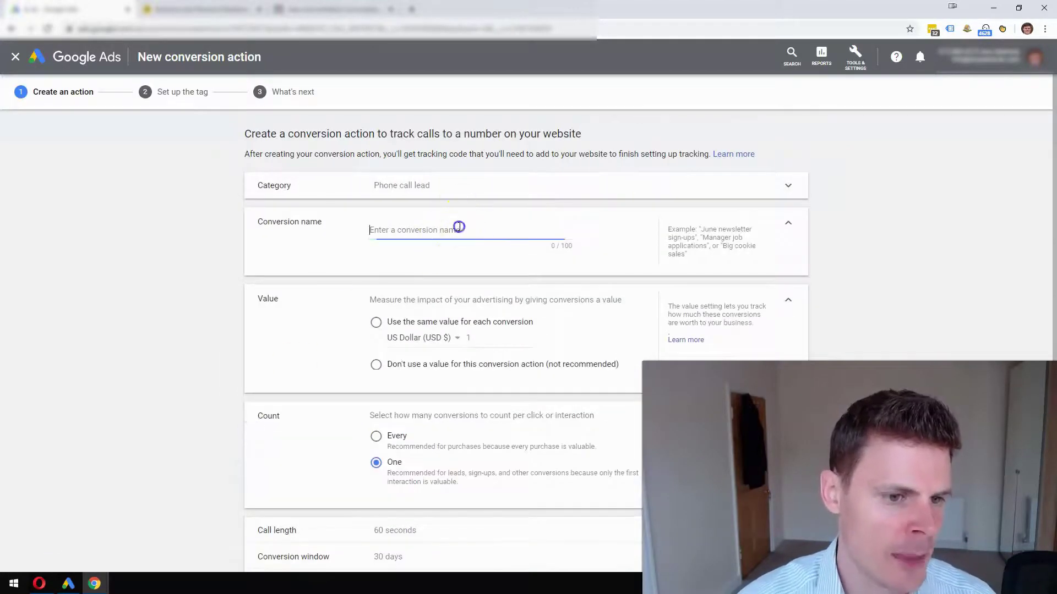
{"action": "type", "text": "Web "}
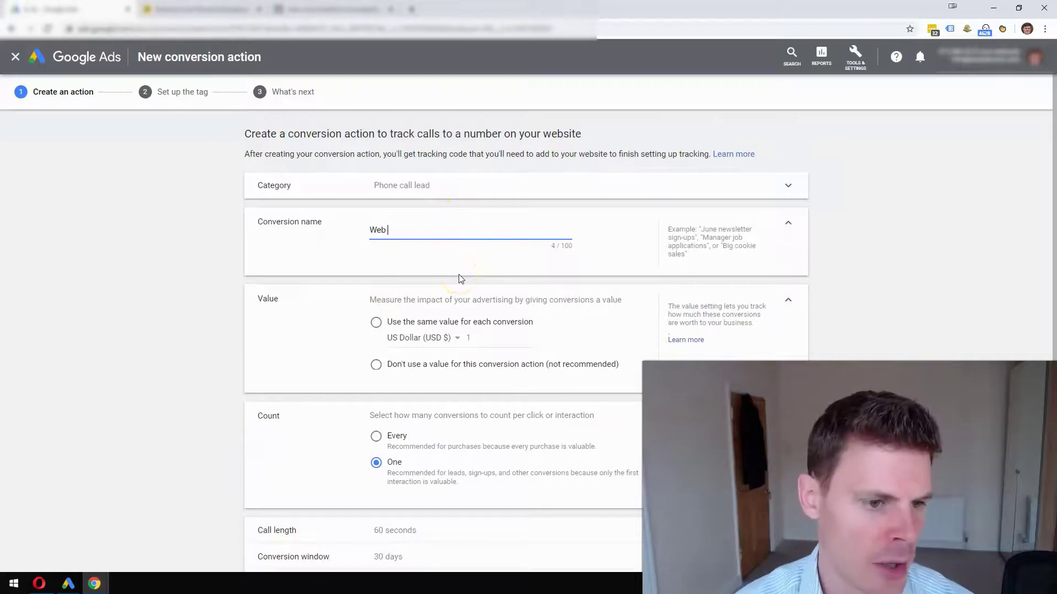
{"action": "type", "text": "Calls"}
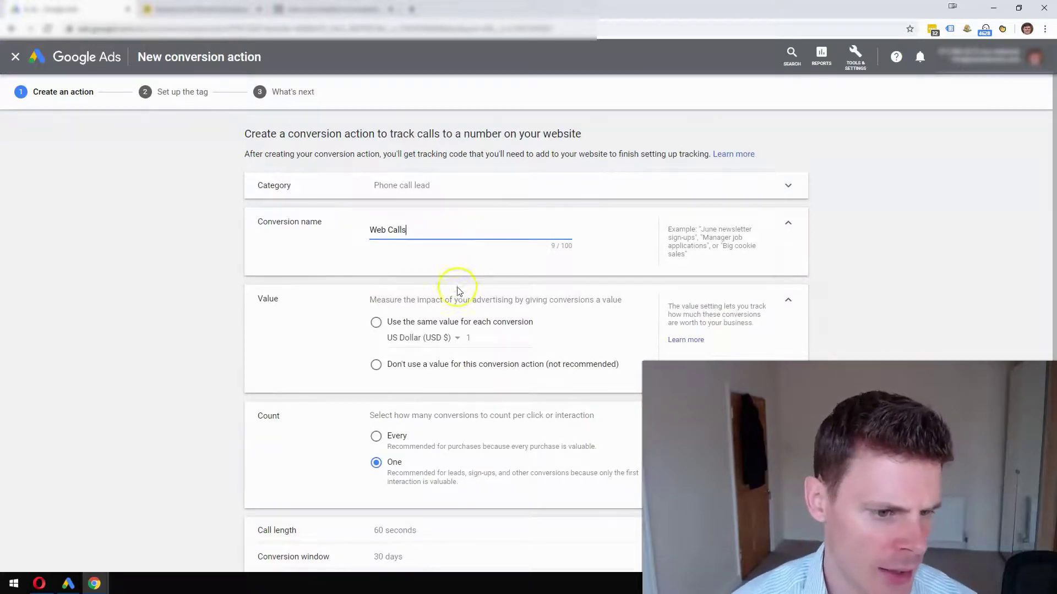
{"action": "left_click", "coordinate": [377, 323]}
{"action": "left_click", "coordinate": [512, 363]}
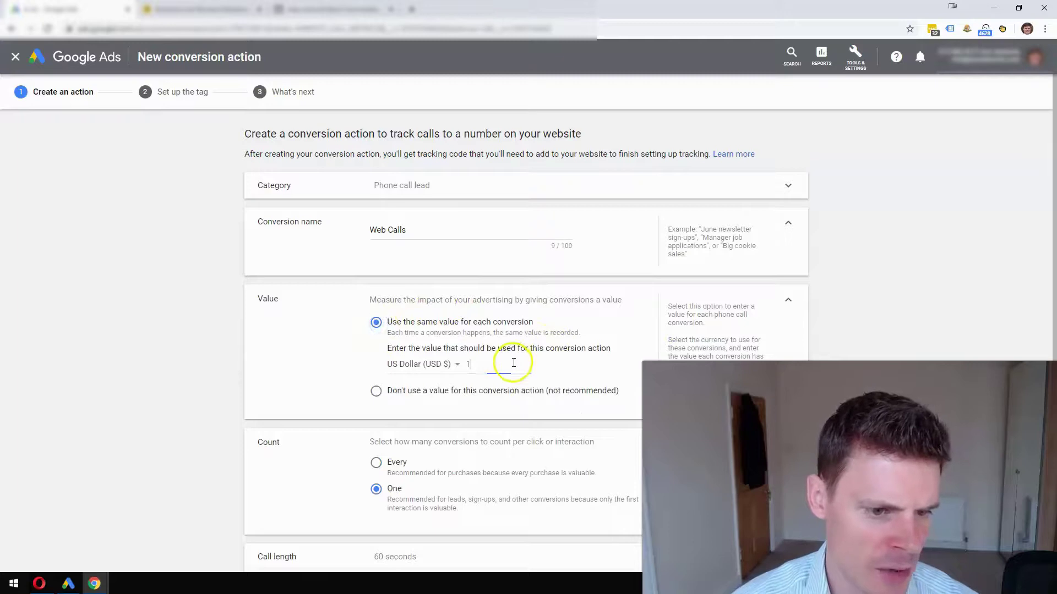
{"action": "type", "text": "00"}
{"action": "scroll", "coordinate": [509, 366], "scroll_direction": "down", "scroll_amount": 1}
{"action": "scroll", "coordinate": [507, 366], "scroll_direction": "down", "scroll_amount": 2}
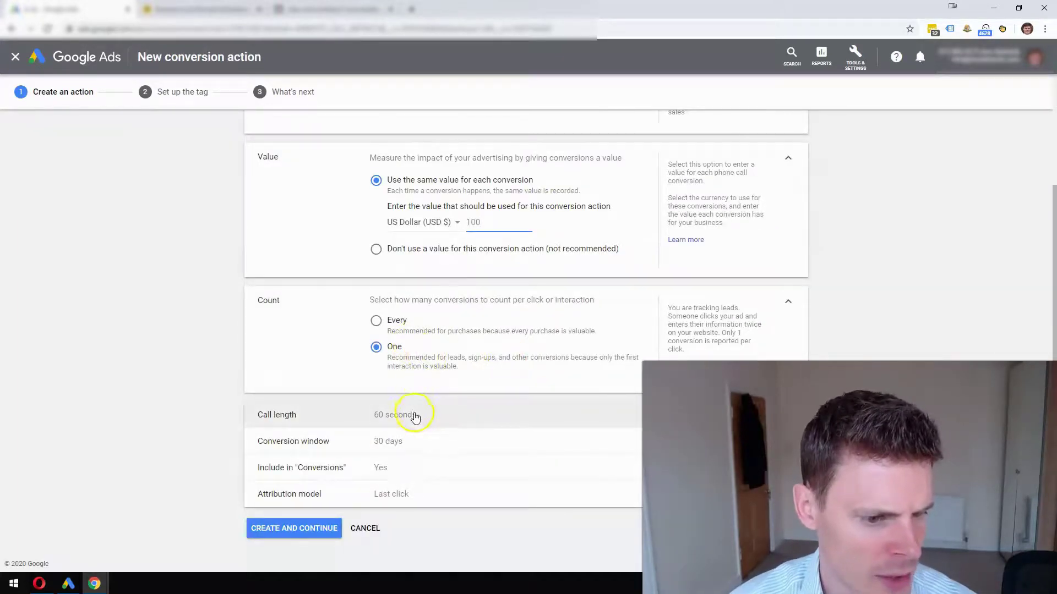
{"action": "left_click", "coordinate": [302, 530]}
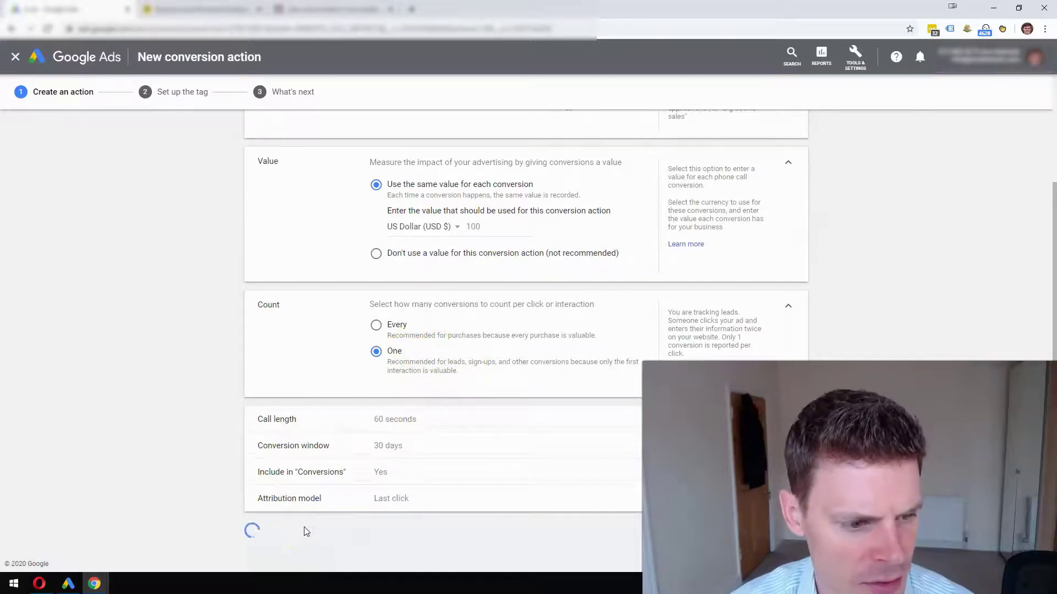
- Choose to install the tag yourself and select the global site tag code
{"action": "left_click", "coordinate": [428, 247]}
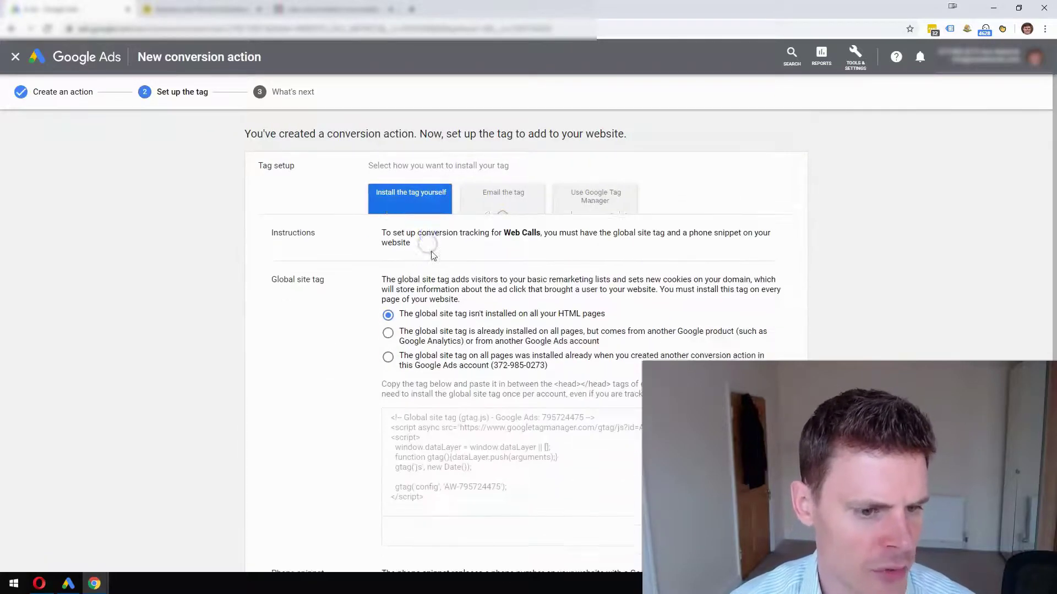
{"action": "scroll", "coordinate": [487, 253], "scroll_direction": "down", "scroll_amount": 5}
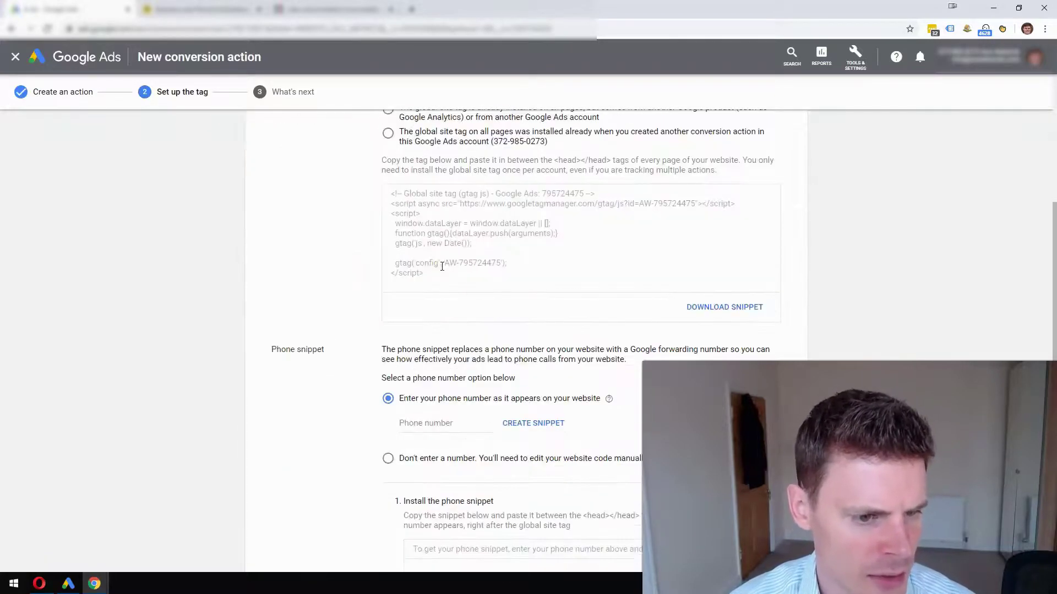
{"action": "left_click", "coordinate": [451, 221]}
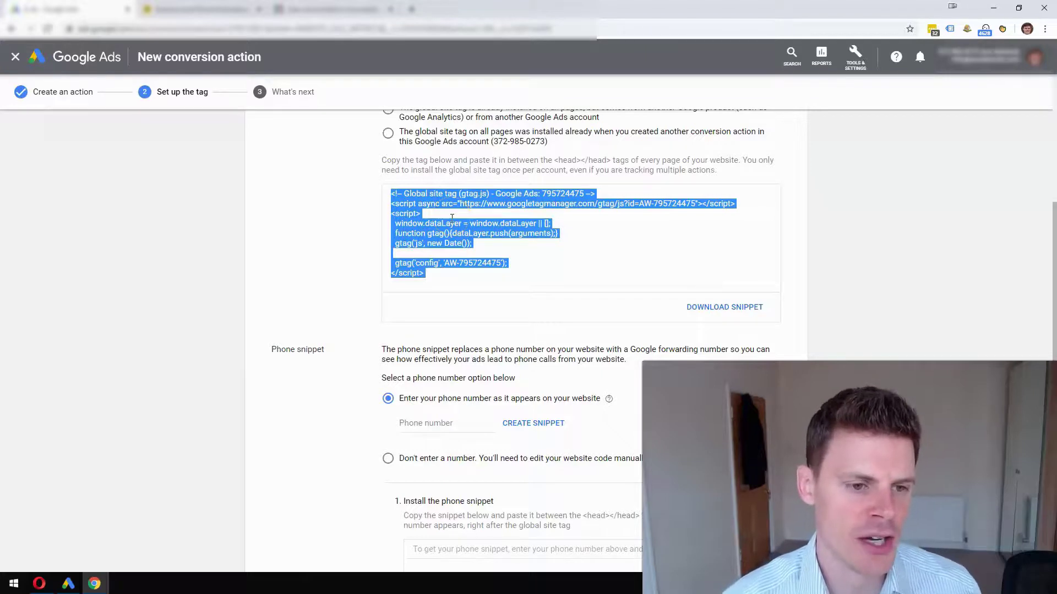
- Enter the website's phone number and generate the Web Calls phone snippet
{"action": "scroll", "coordinate": [449, 226], "scroll_direction": "down", "scroll_amount": 2}
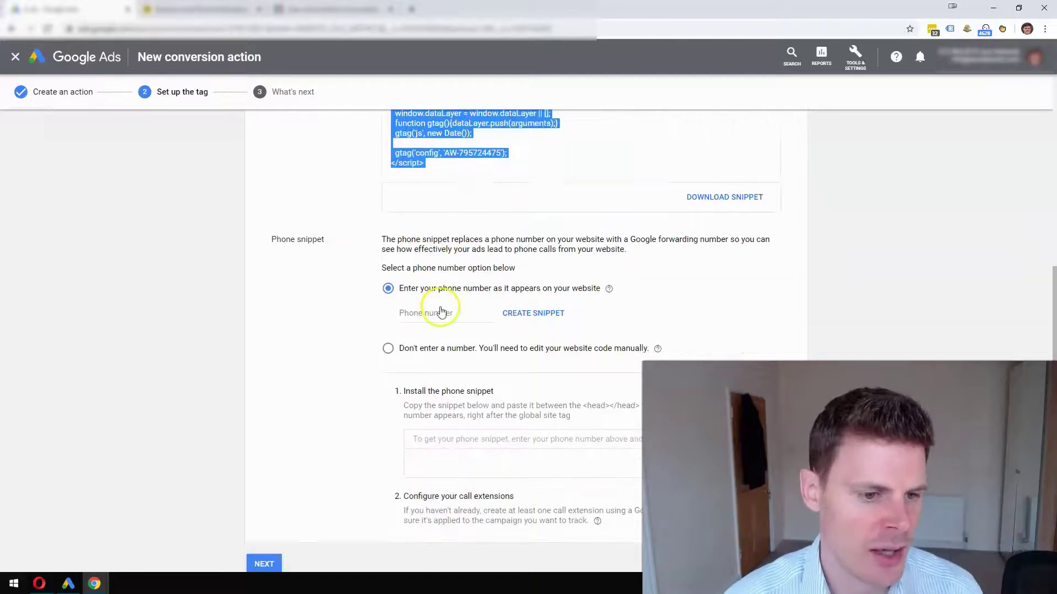
{"action": "left_click", "coordinate": [442, 312]}
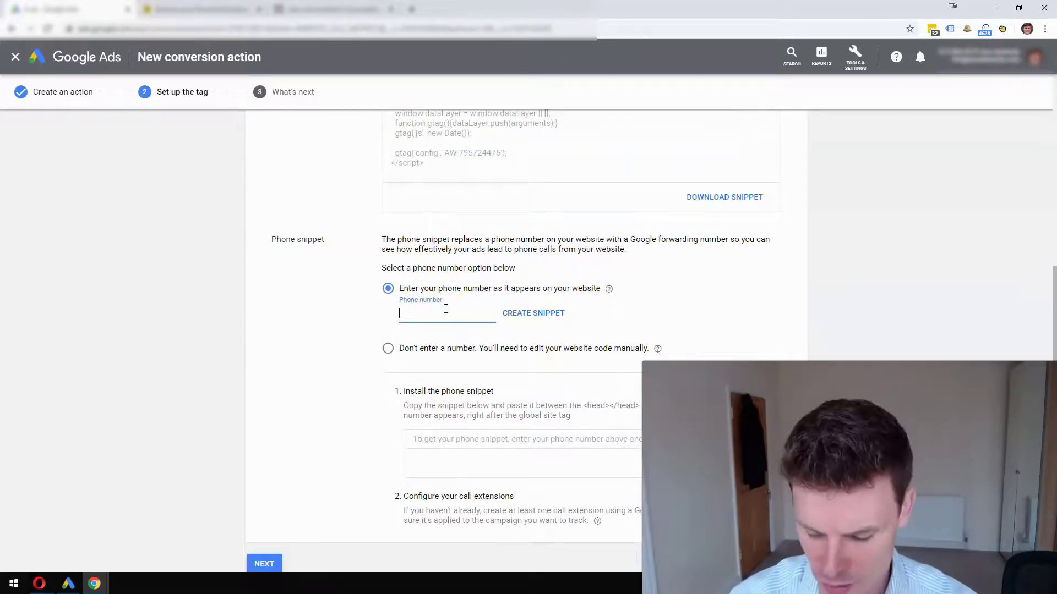
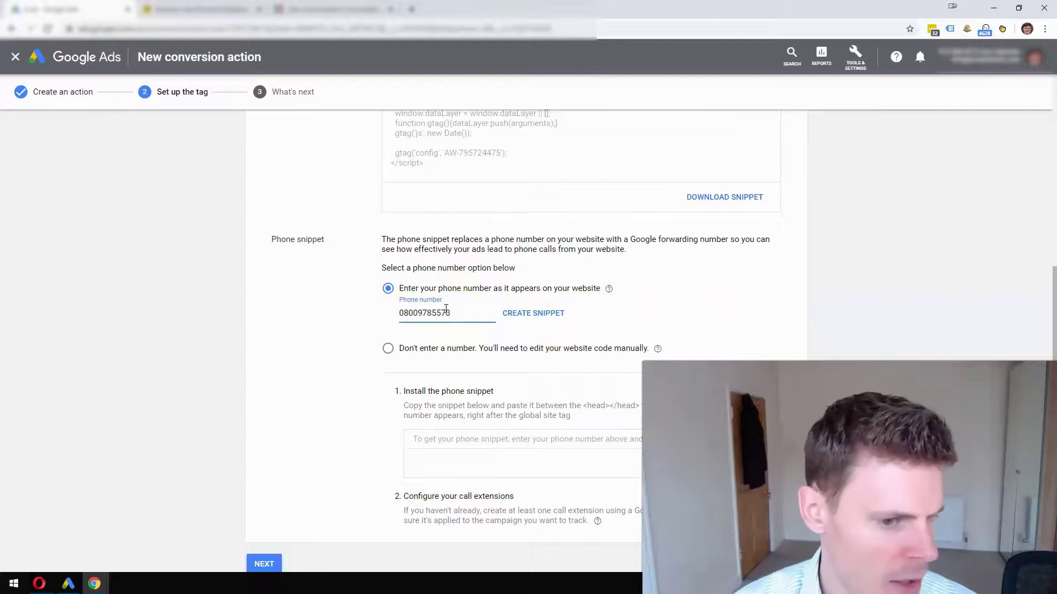
{"action": "left_click", "coordinate": [556, 311]}
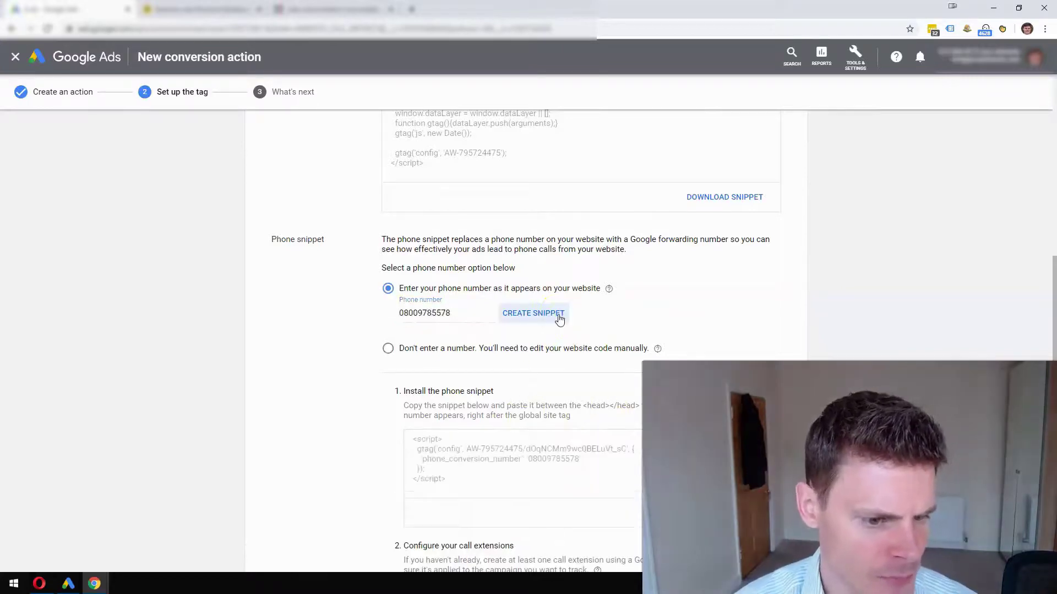
- Select the entire Web Calls phone snippet code and copy it from the context menu
{"action": "scroll", "coordinate": [581, 358], "scroll_direction": "down", "scroll_amount": 1}
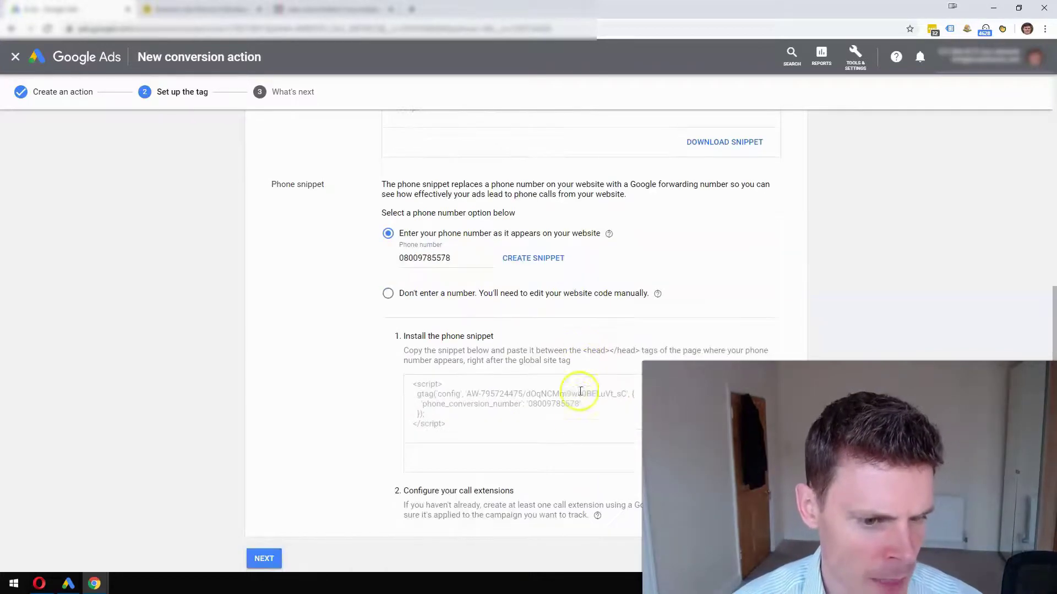
{"action": "left_click", "coordinate": [491, 427]}
{"action": "left_click", "coordinate": [465, 414]}
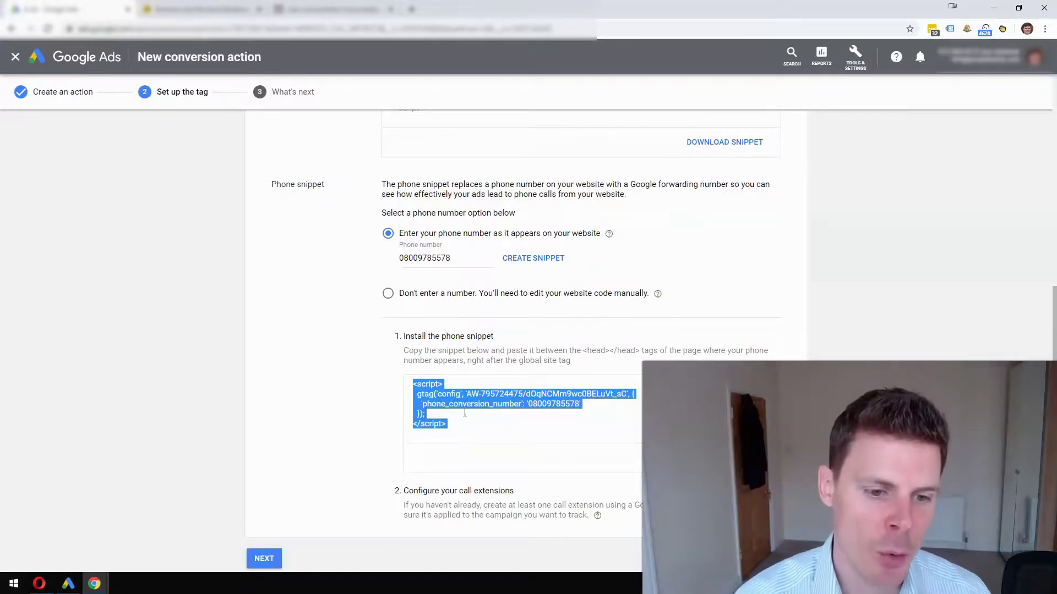
{"action": "left_click", "coordinate": [528, 405]}
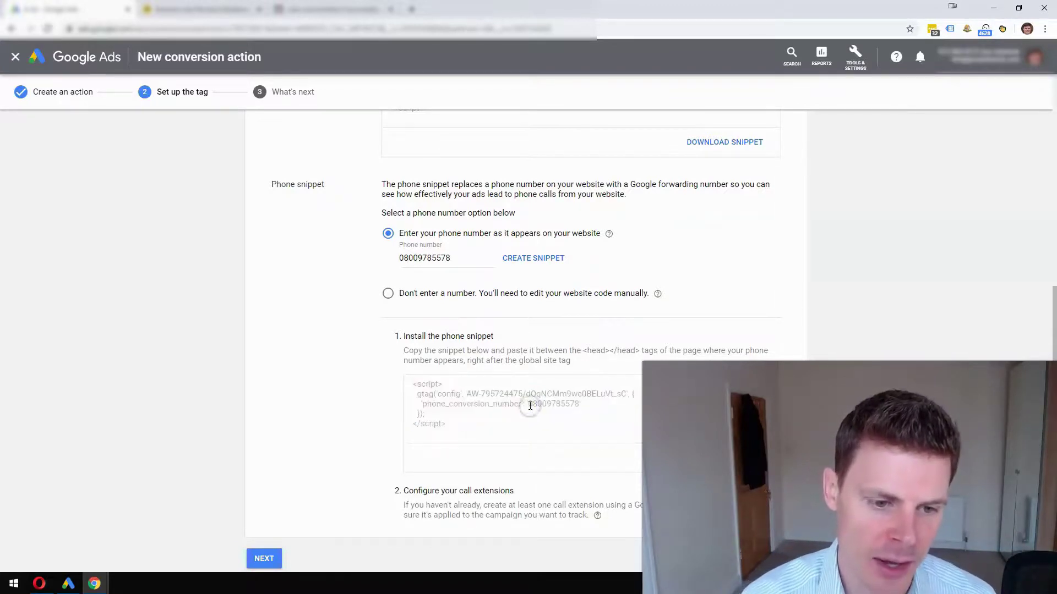
{"action": "left_click_drag", "start_coordinate": [530, 405], "coordinate": [575, 401]}
{"action": "triple_click", "coordinate": [543, 410]}
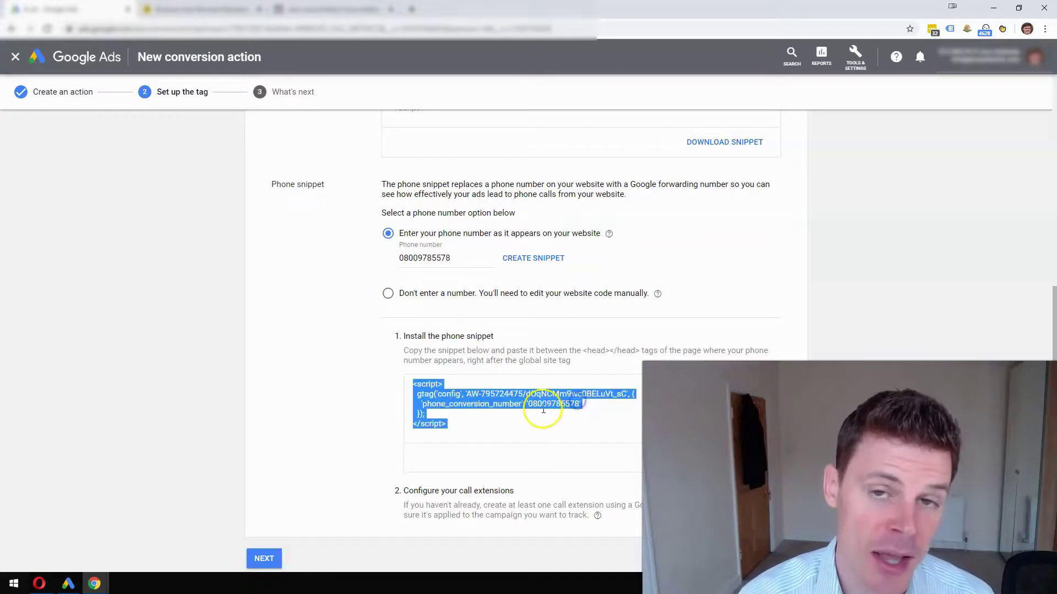
{"action": "right_click", "coordinate": [530, 416]}
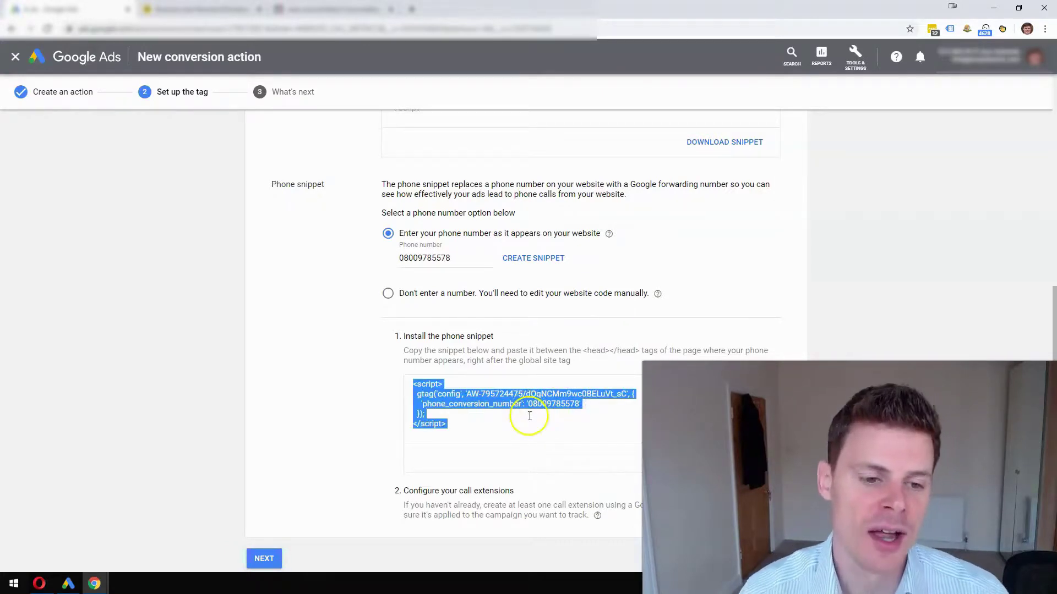